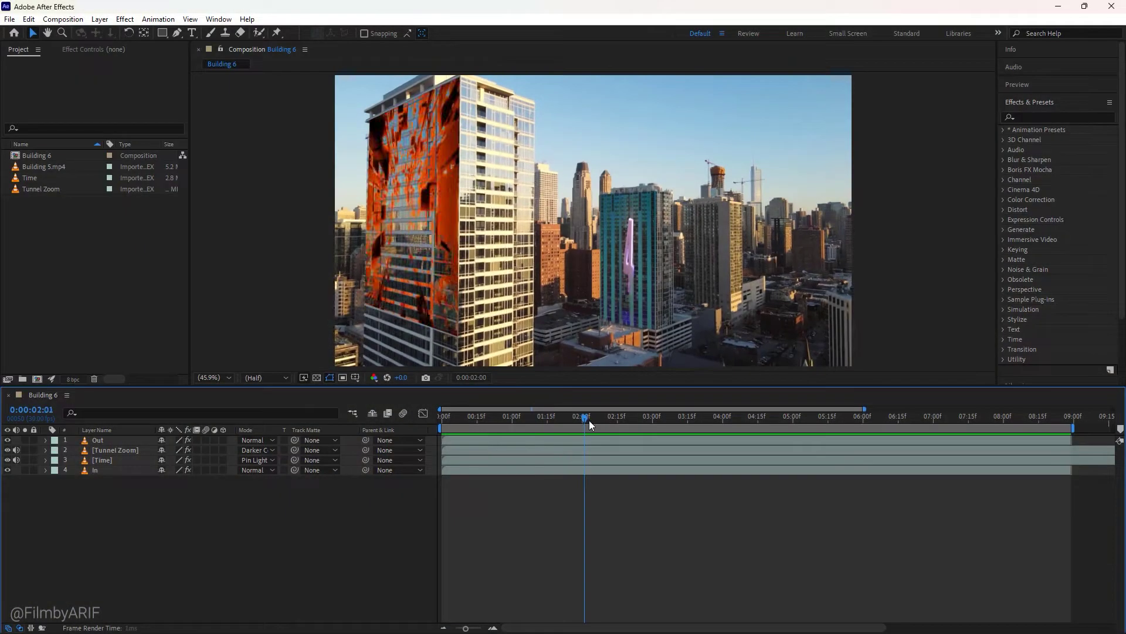
Step: Create a Building 5 composition from Building 5.mp4 and preview the drone footage
left_click_drag(589, 420, 836, 418)
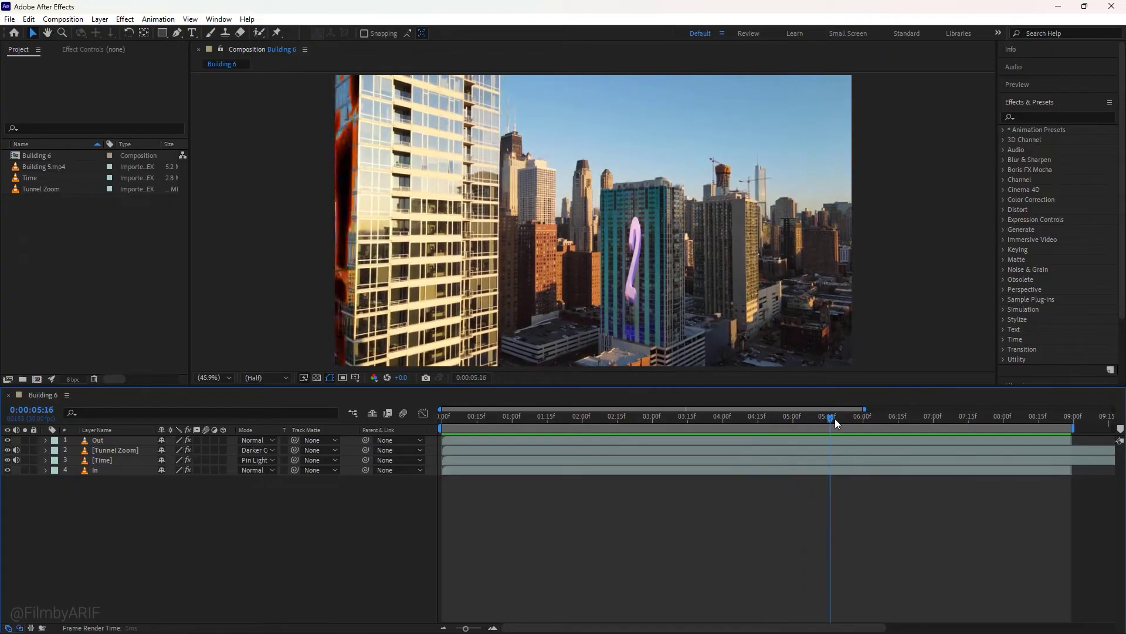
left_click(53, 166)
left_click_drag(52, 166, 37, 316)
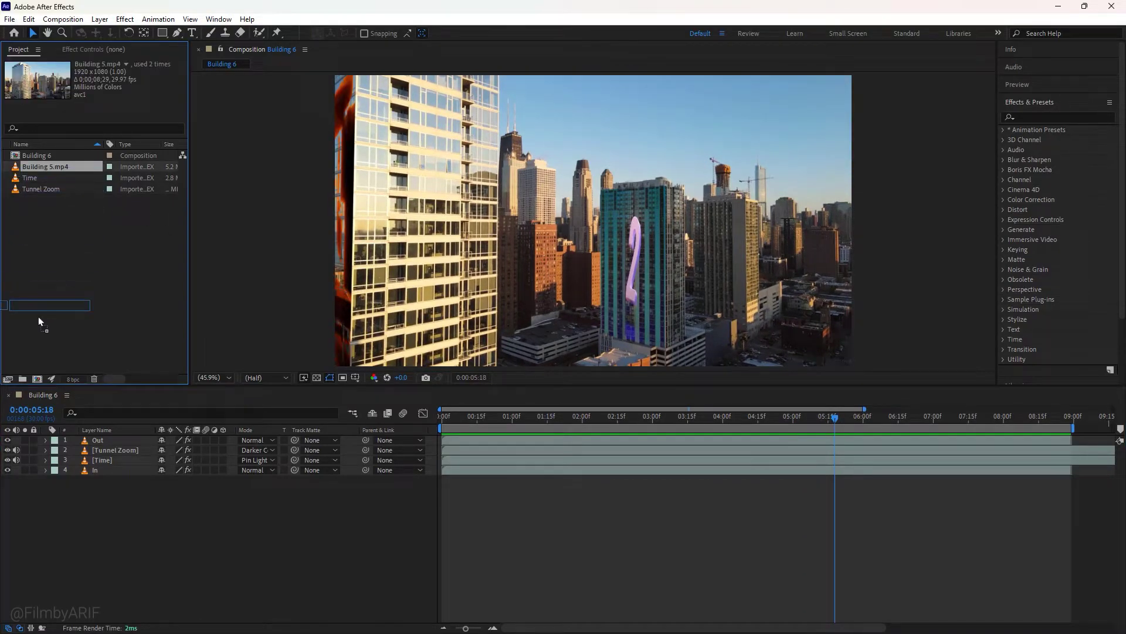
left_click_drag(34, 372, 35, 375)
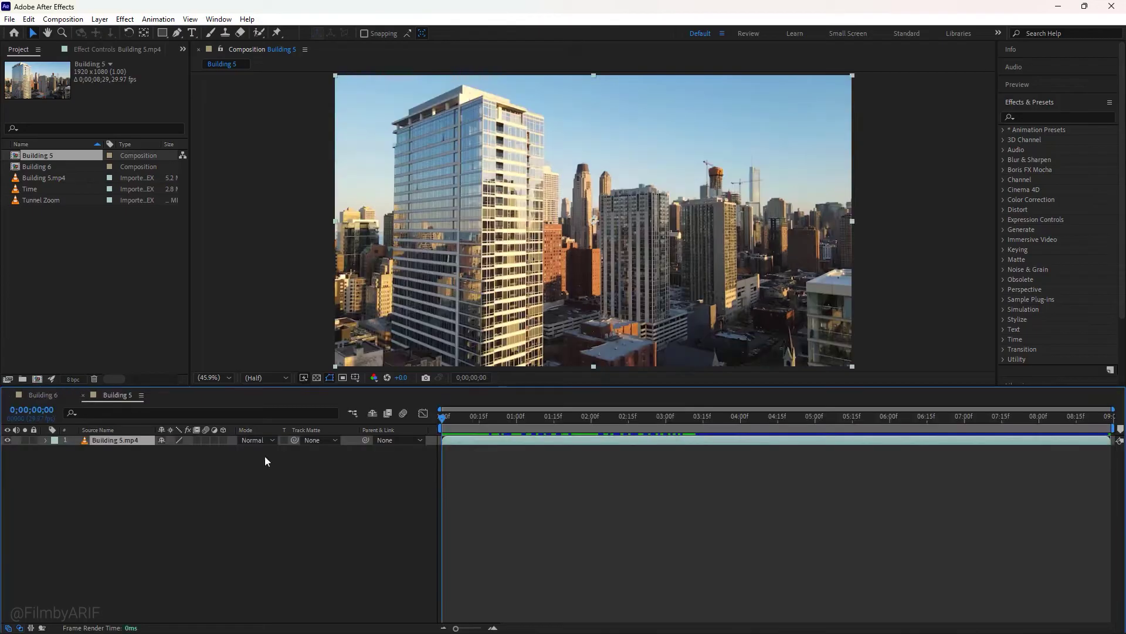
left_click_drag(444, 416, 555, 418)
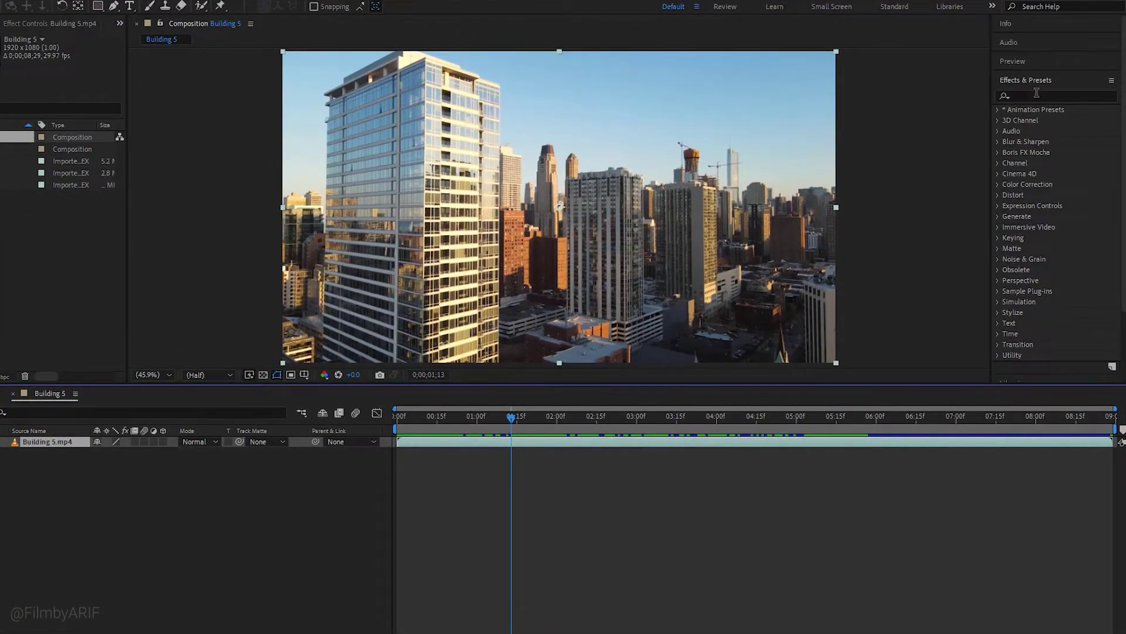
Step: Find Mocha AE in Effects & Presets and apply it to the Building 5 layer
left_click(1036, 93)
type("mocha")
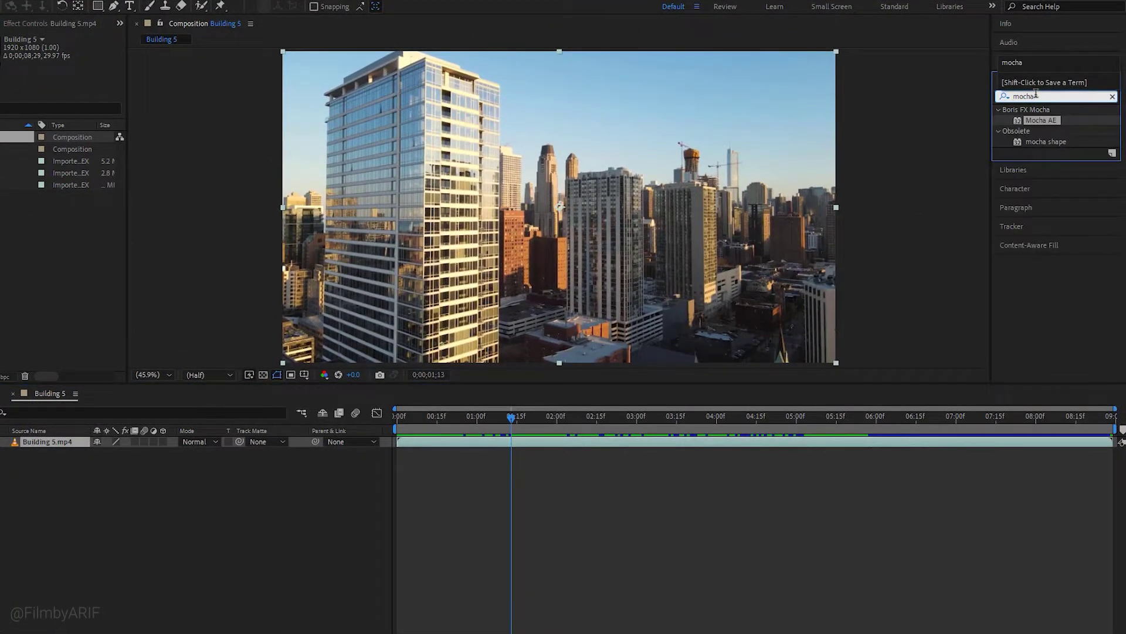
left_click_drag(1040, 118, 646, 440)
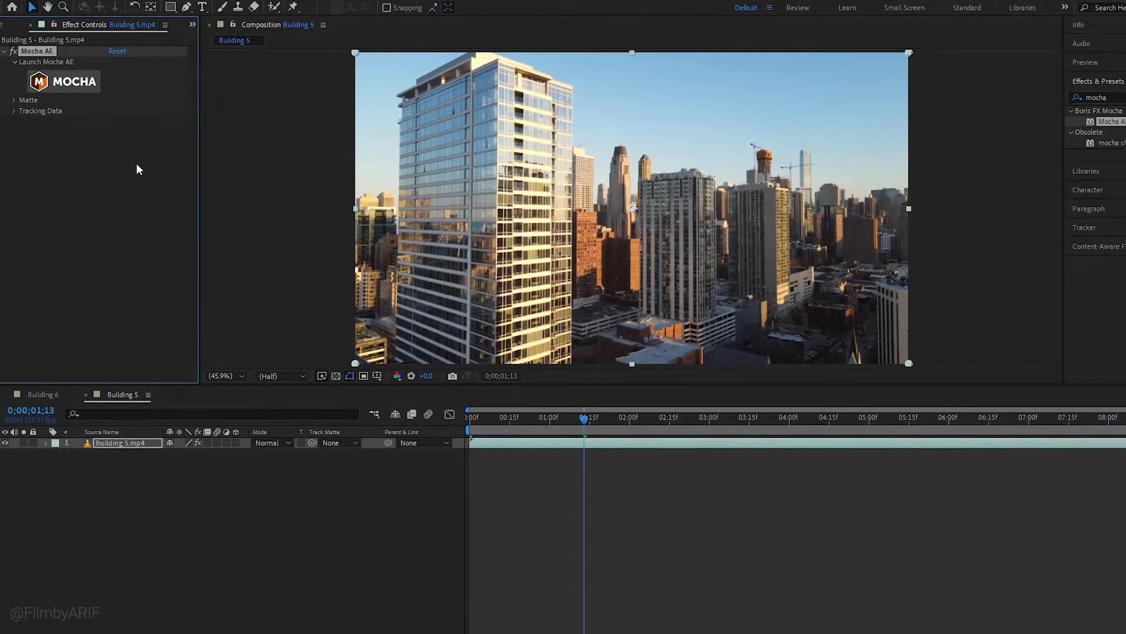
Step: Launch Mocha, draw a closed four-point X-spline around the tower's left face, and sharpen its corners
left_click(77, 81)
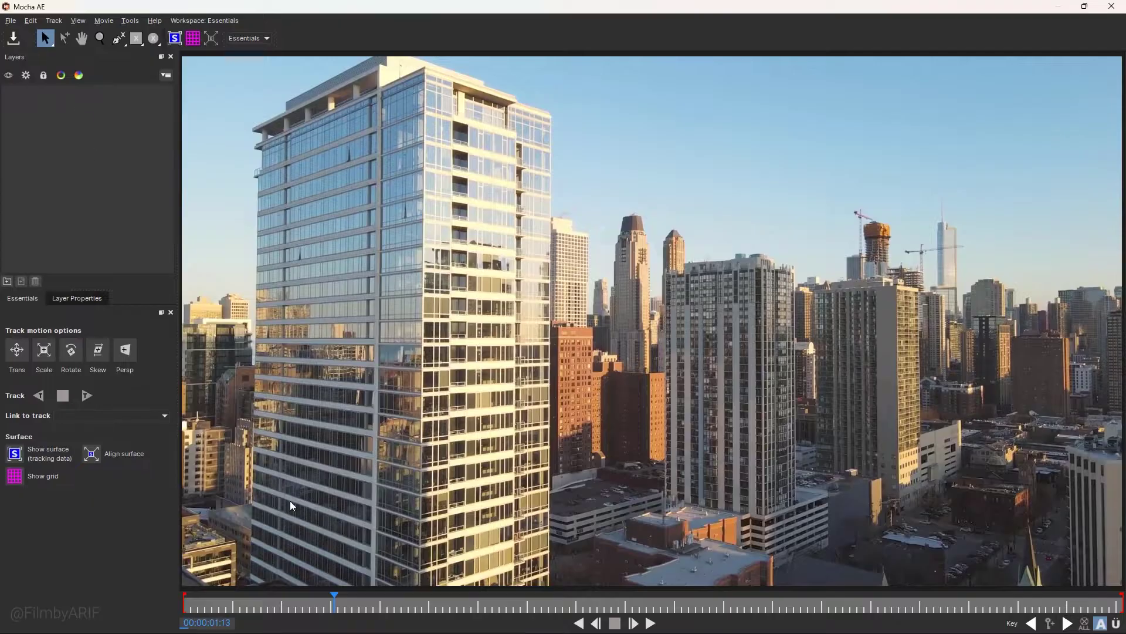
left_click_drag(334, 603, 184, 605)
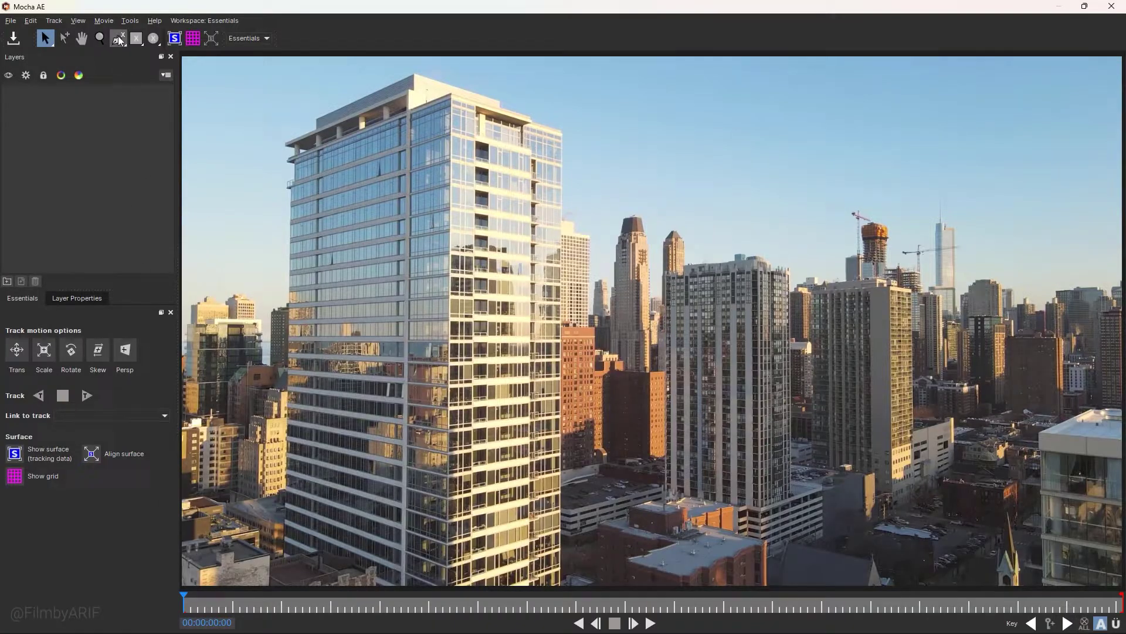
left_click(118, 39)
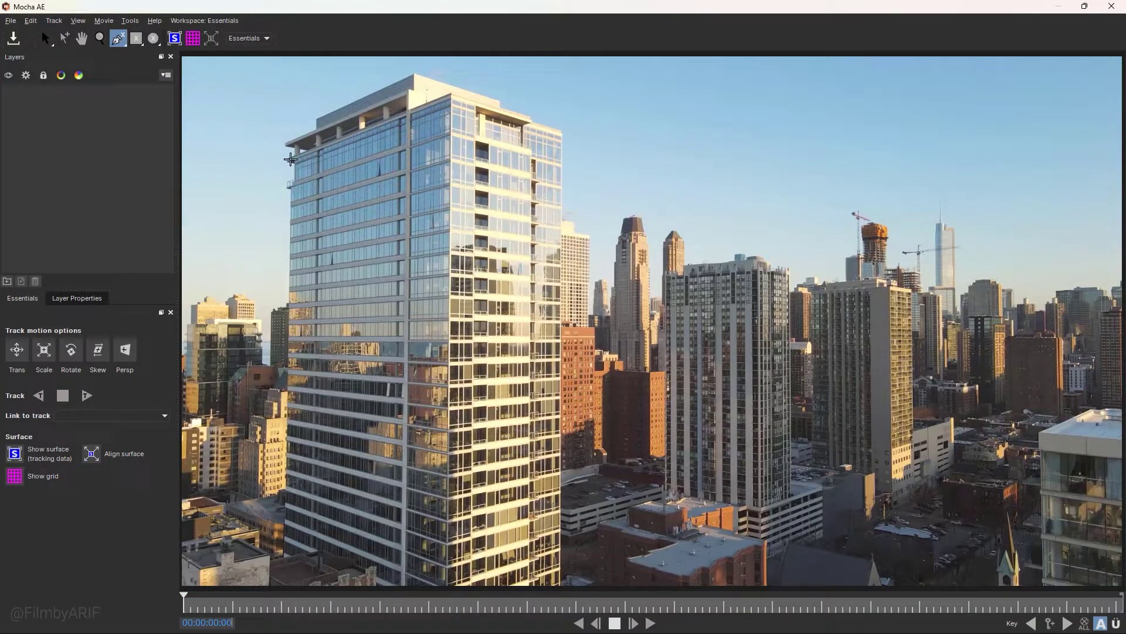
left_click(294, 158)
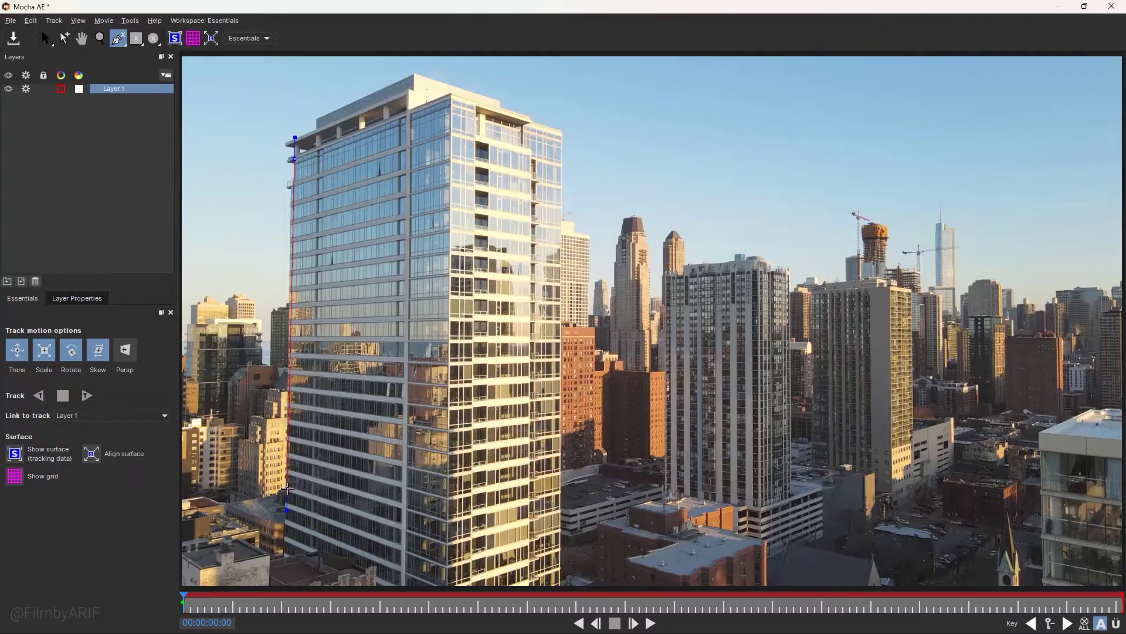
left_click(287, 488)
left_click(449, 545)
left_click(451, 92)
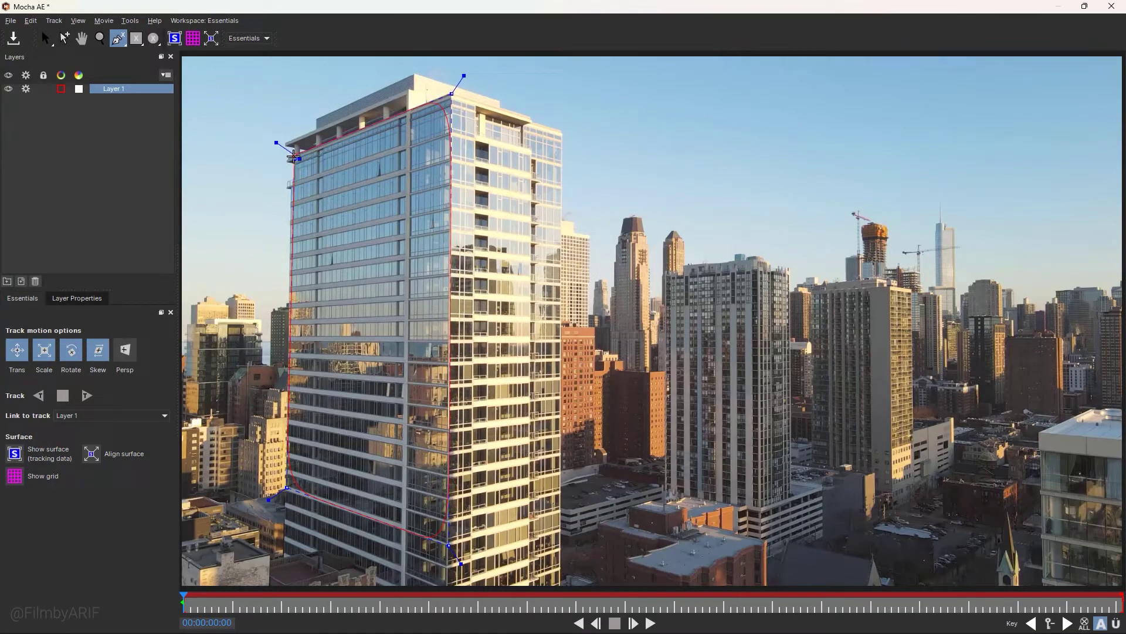
left_click(295, 157)
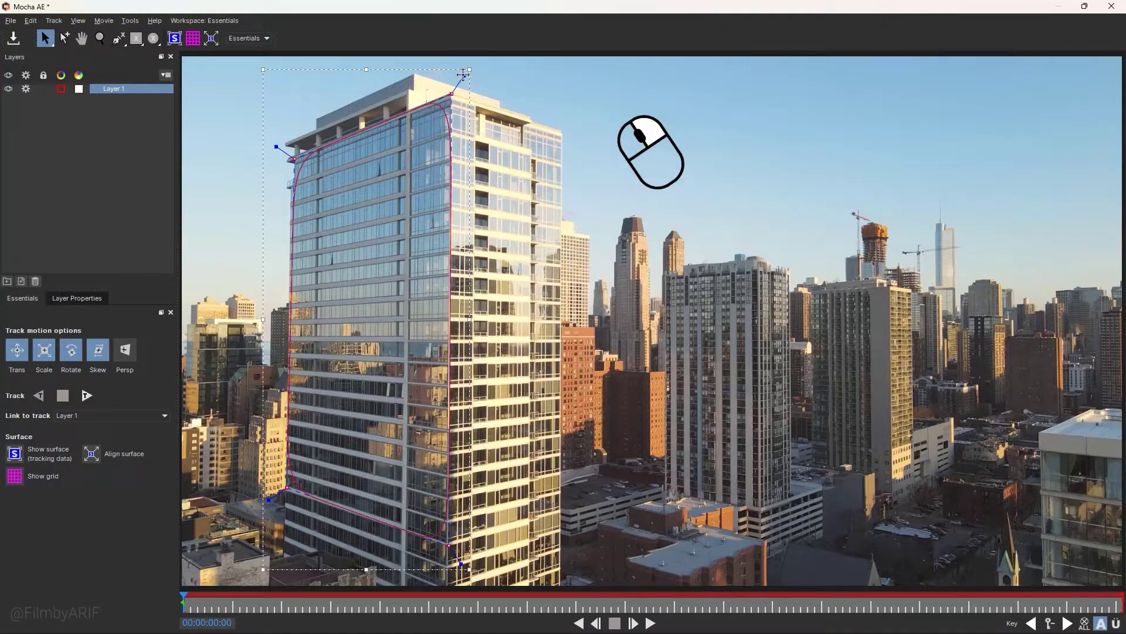
left_click_drag(461, 75, 467, 69)
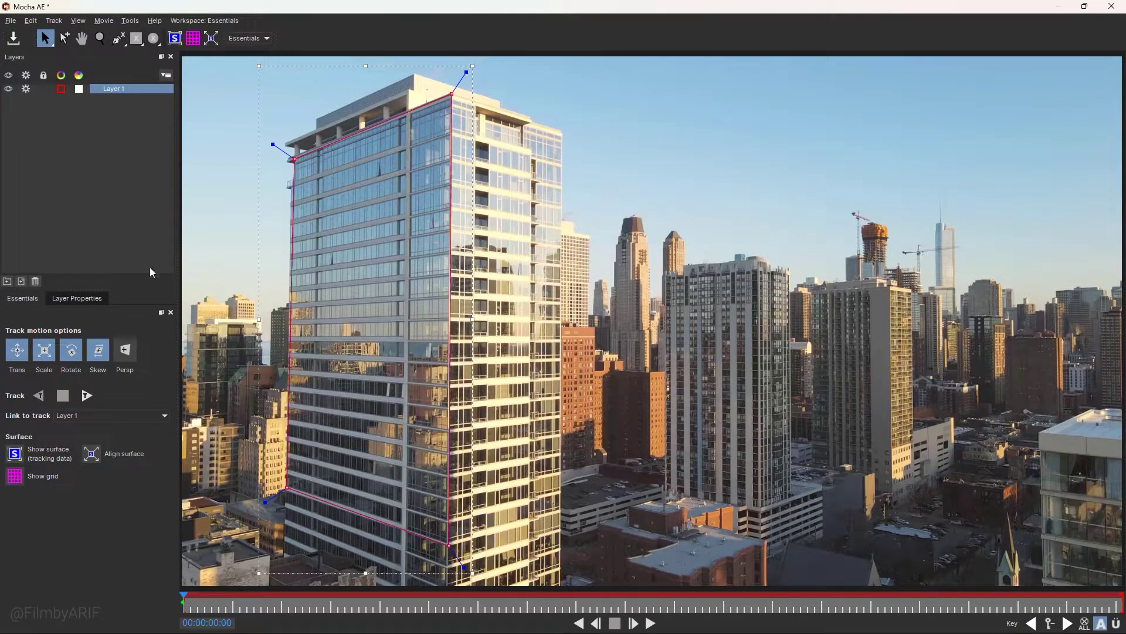
Step: Insert the Logo clip on Layer 1 and turn on Show surface
left_click(88, 297)
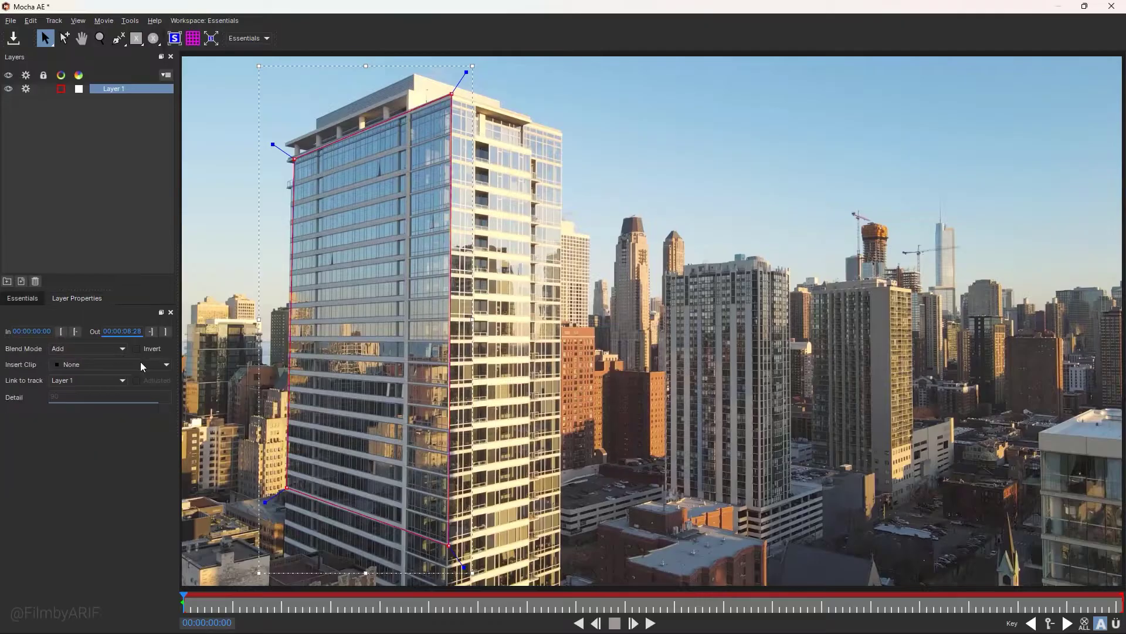
left_click(141, 362)
left_click(129, 396)
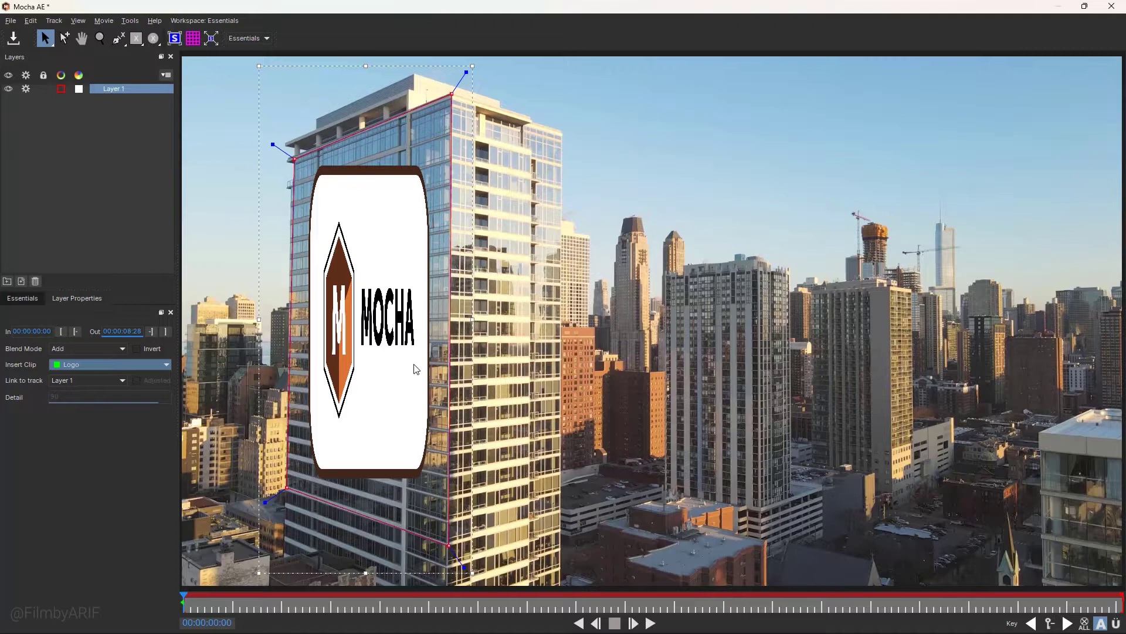
left_click(22, 298)
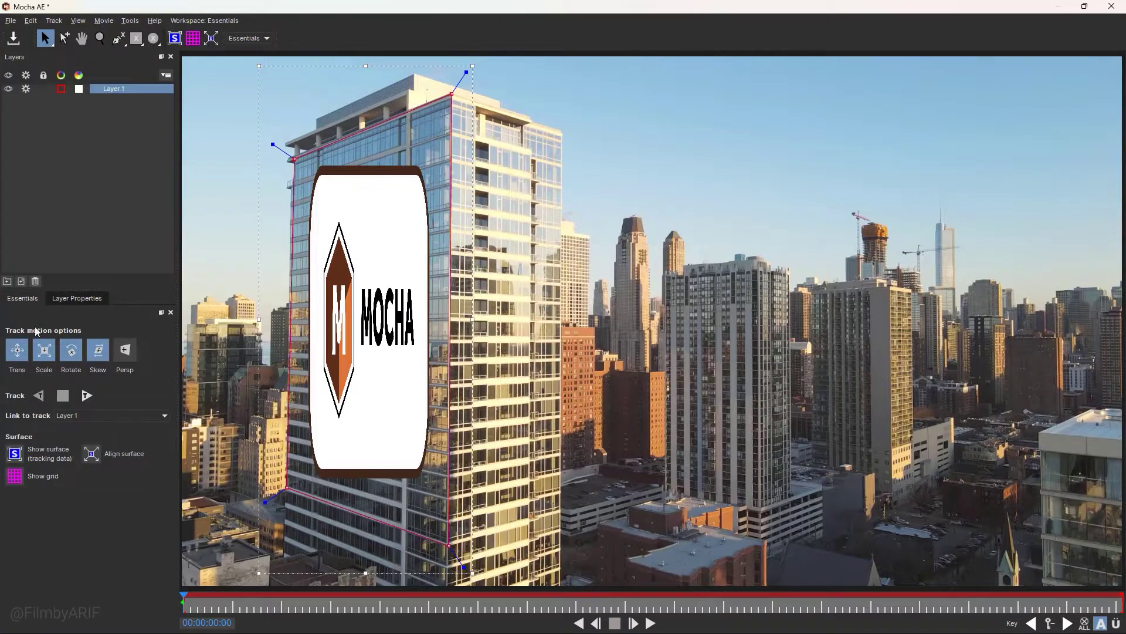
left_click(16, 453)
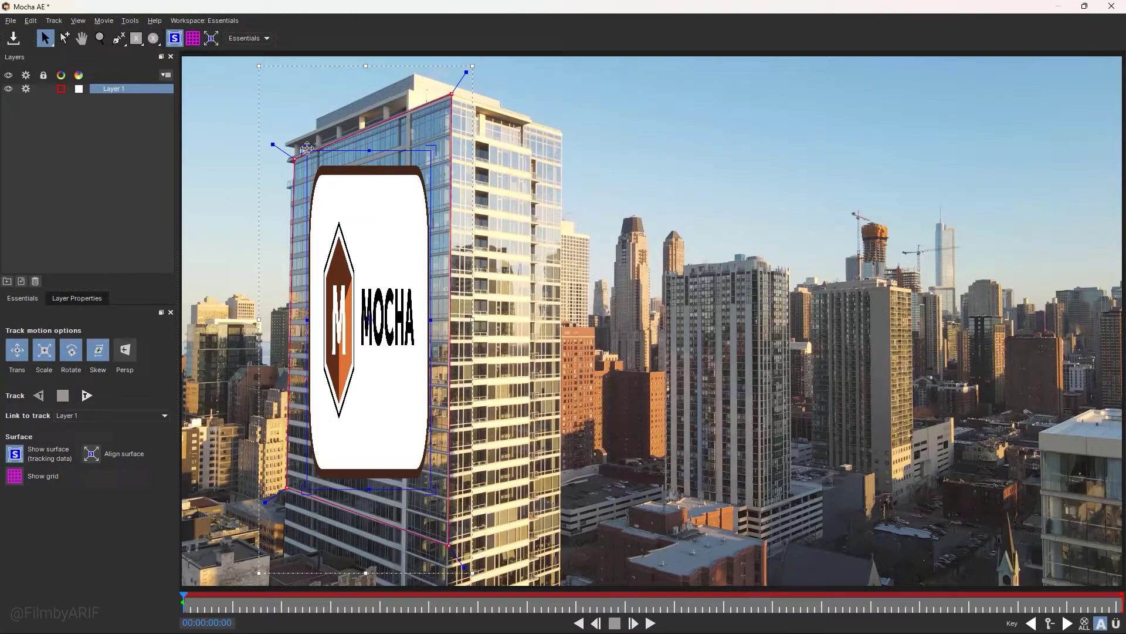
Step: Drag the four surface corners onto the corners of the tower's left face
left_click_drag(307, 148, 292, 157)
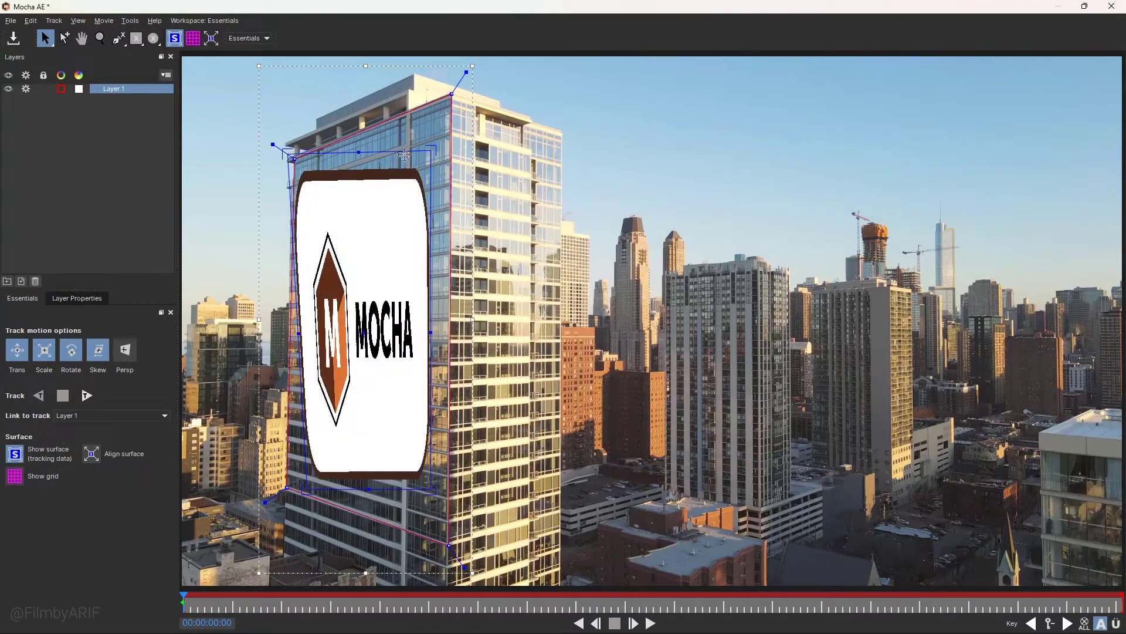
left_click_drag(432, 151, 461, 79)
left_click_drag(306, 489, 284, 492)
left_click_drag(433, 488, 455, 498)
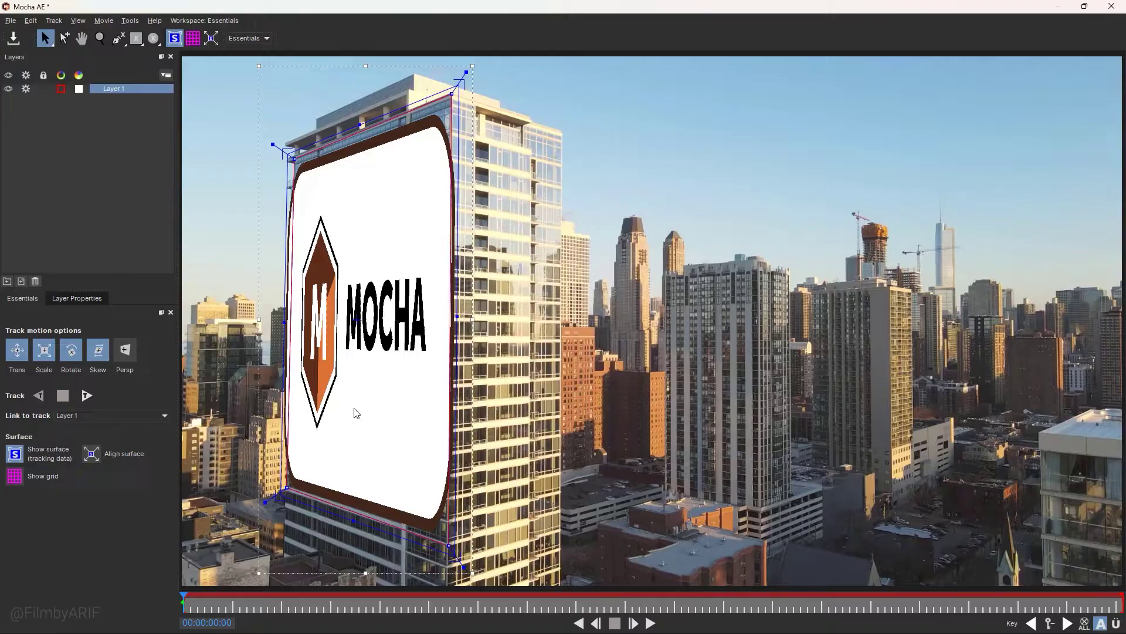
Step: Switch the insert clip from Logo to the Grid8x8 checkerboard
left_click(97, 299)
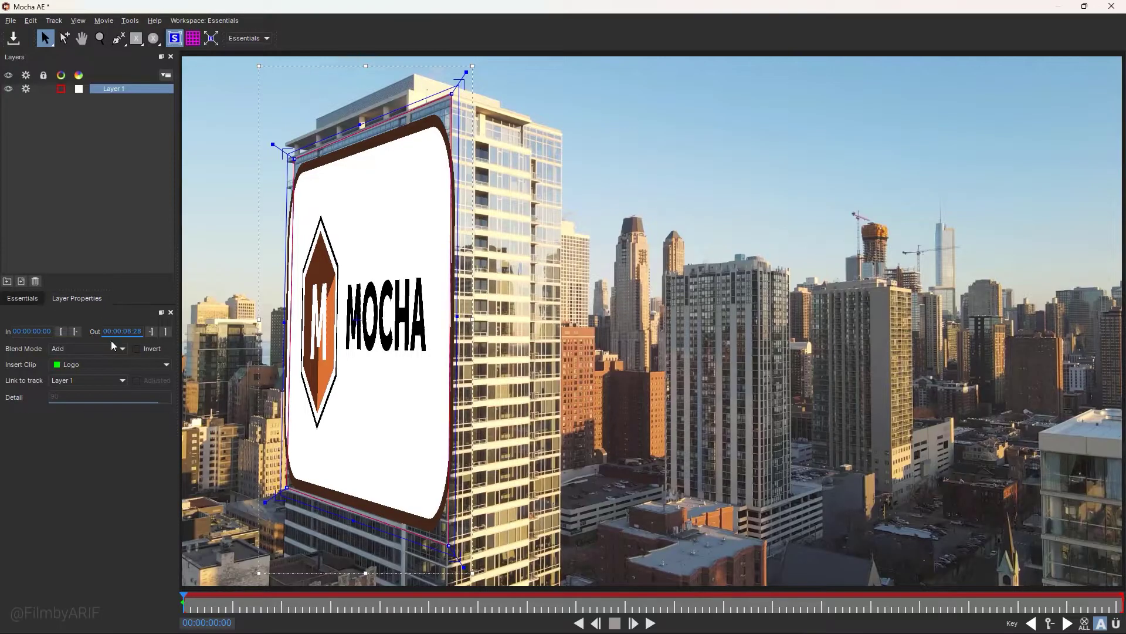
left_click(122, 364)
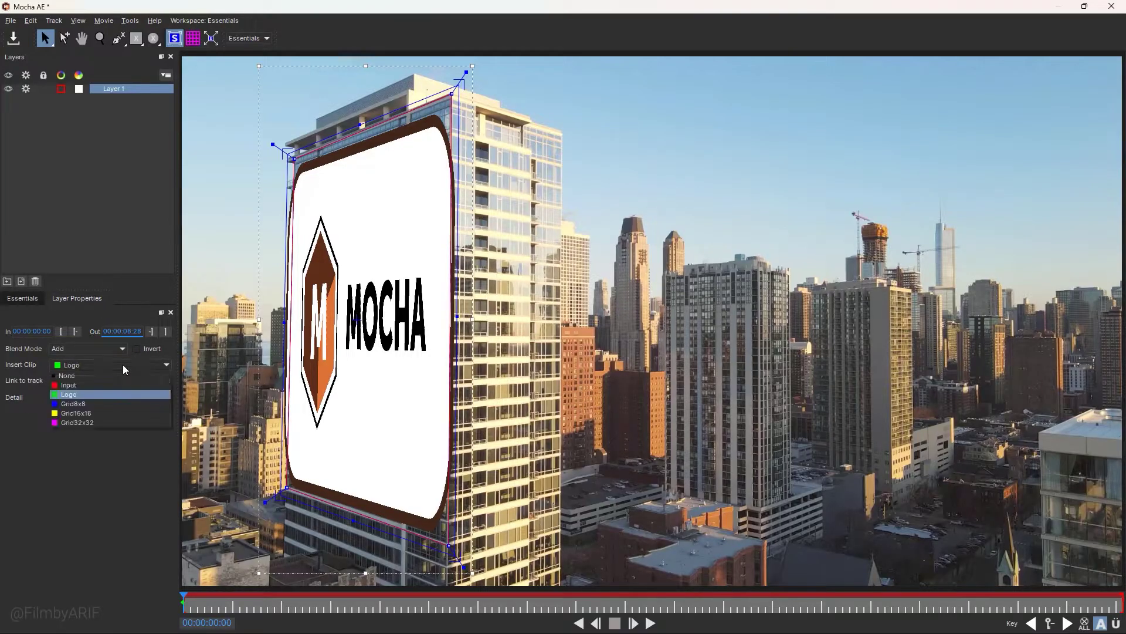
left_click(111, 400)
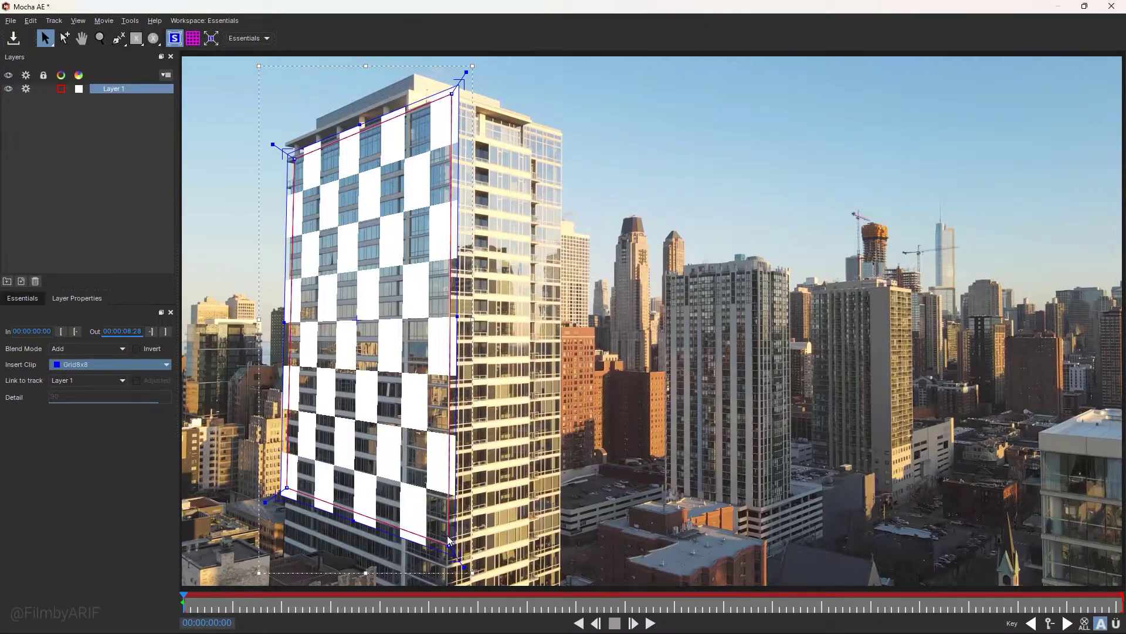
Step: Track Layer 1 forward, dismiss the tracking-stopped warnings, and scrub back to check the checkerboard
left_click(36, 297)
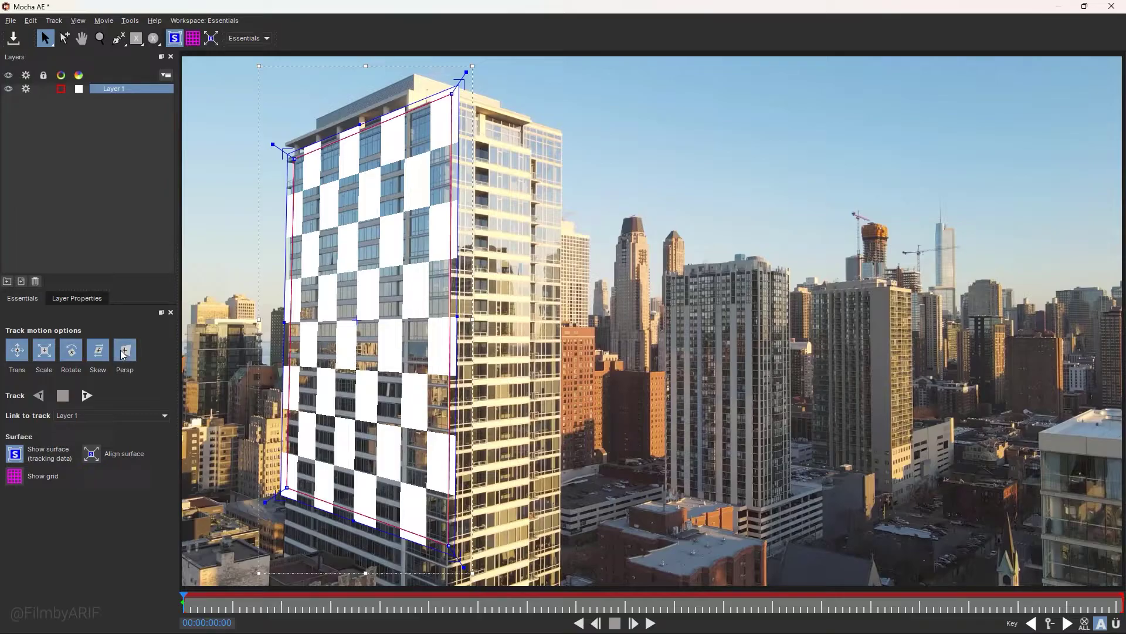
left_click(88, 395)
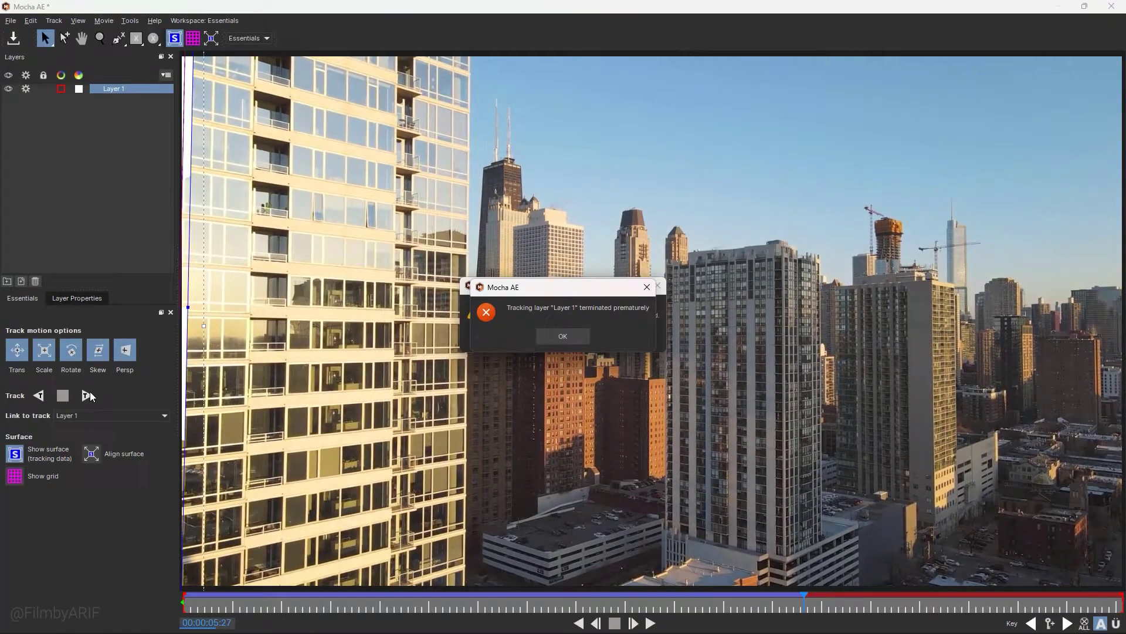
left_click(567, 337)
left_click(567, 337)
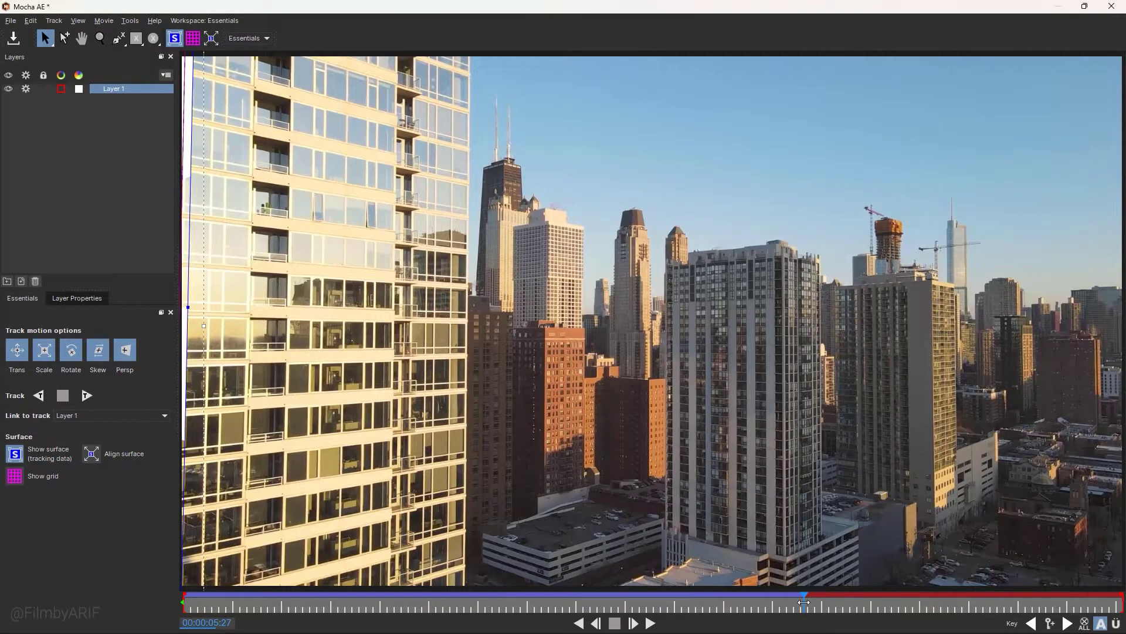
left_click_drag(804, 602, 374, 604)
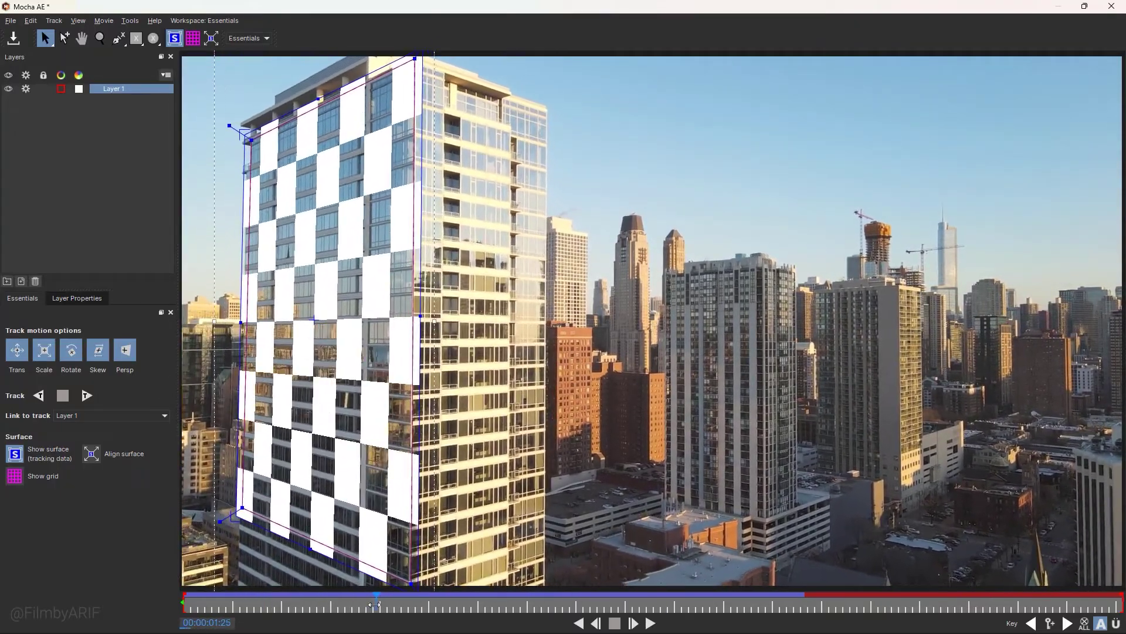
Step: Set Insert Clip to None, lock Layer 1, and rewind to the first frame
left_click(98, 299)
left_click(107, 362)
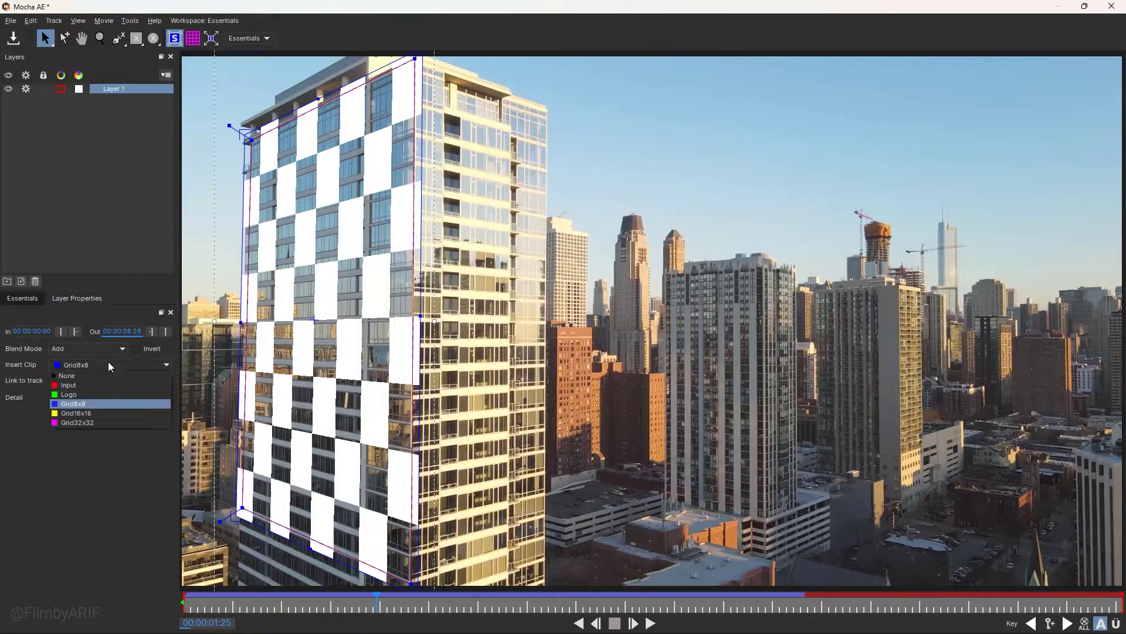
left_click(104, 373)
left_click(30, 298)
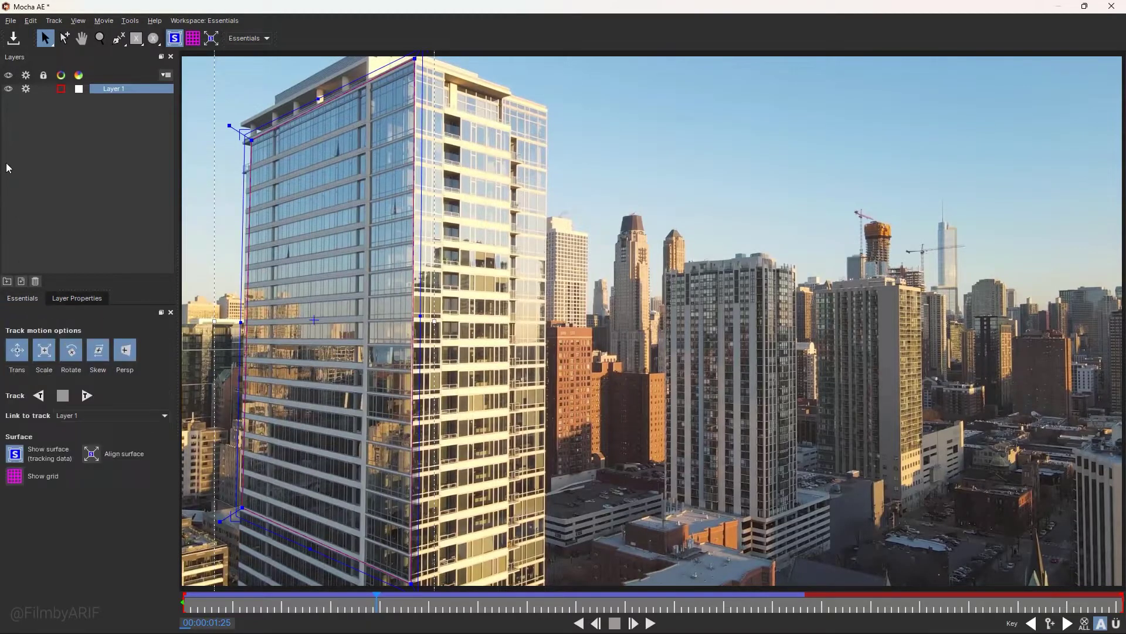
left_click(42, 88)
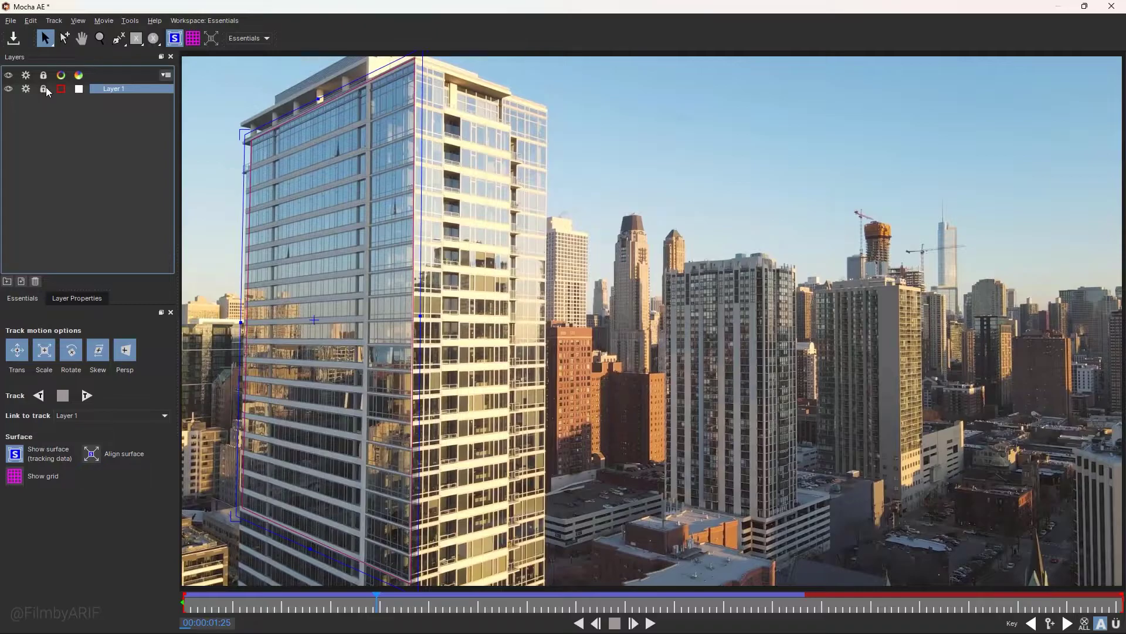
left_click_drag(373, 598, 182, 596)
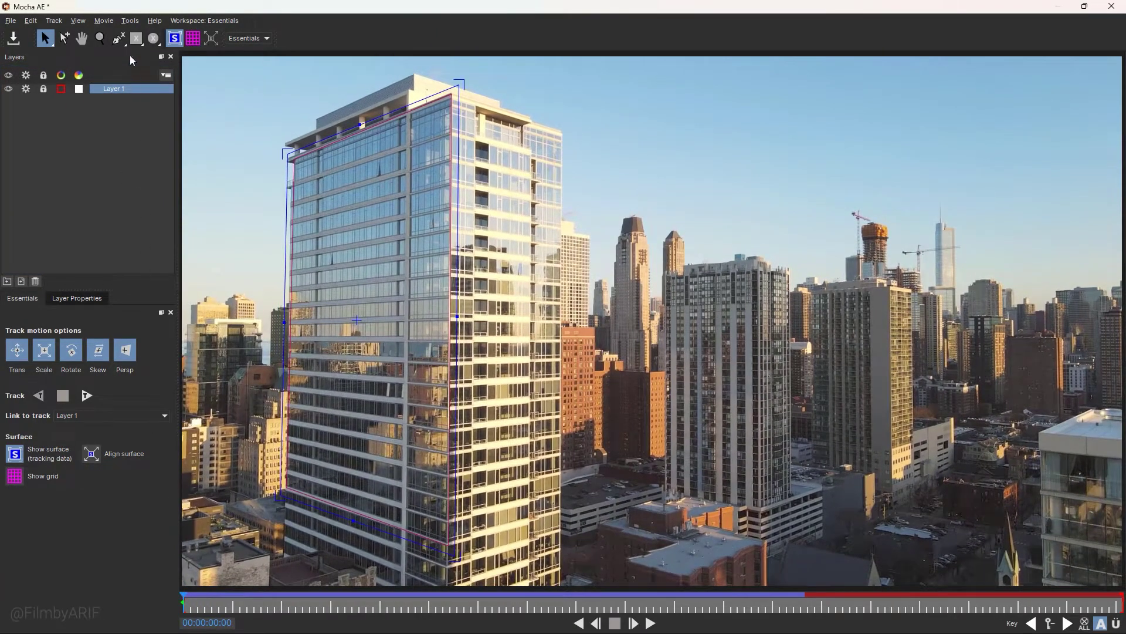
Step: Zoom into the viewer with Z and pan with X to frame the second tower
left_click(118, 40)
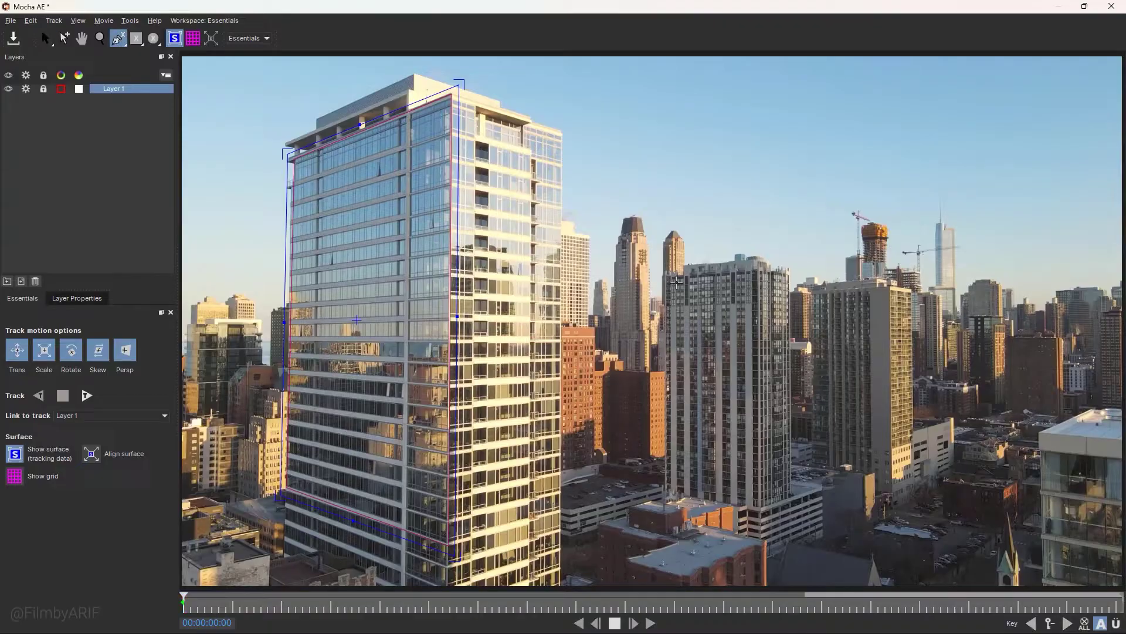
key("z")
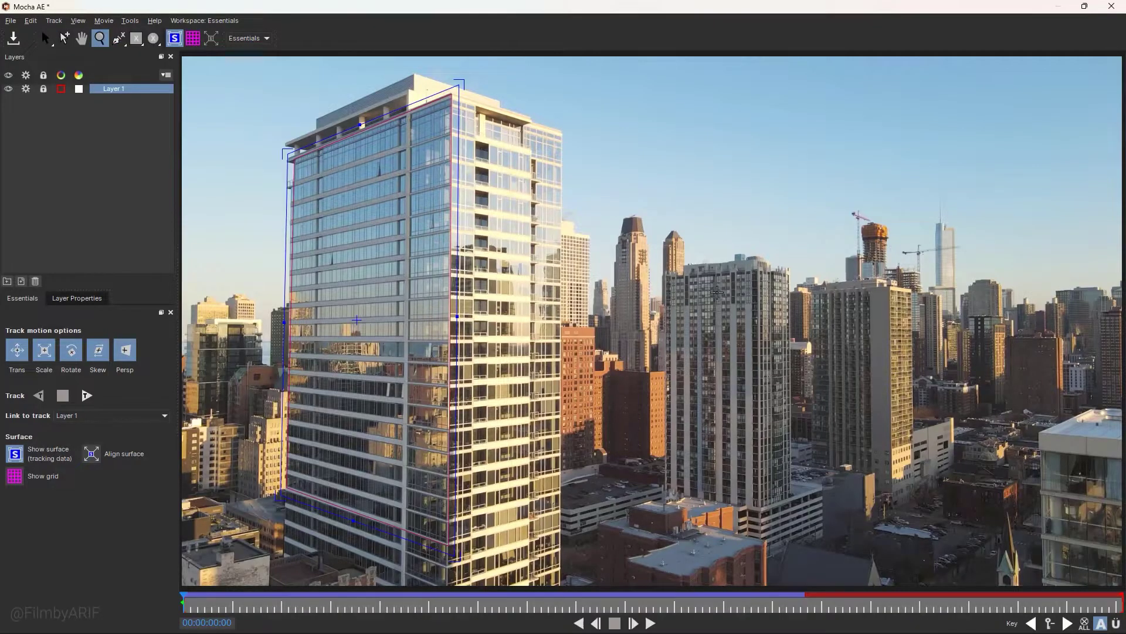
left_click_drag(726, 287, 706, 186)
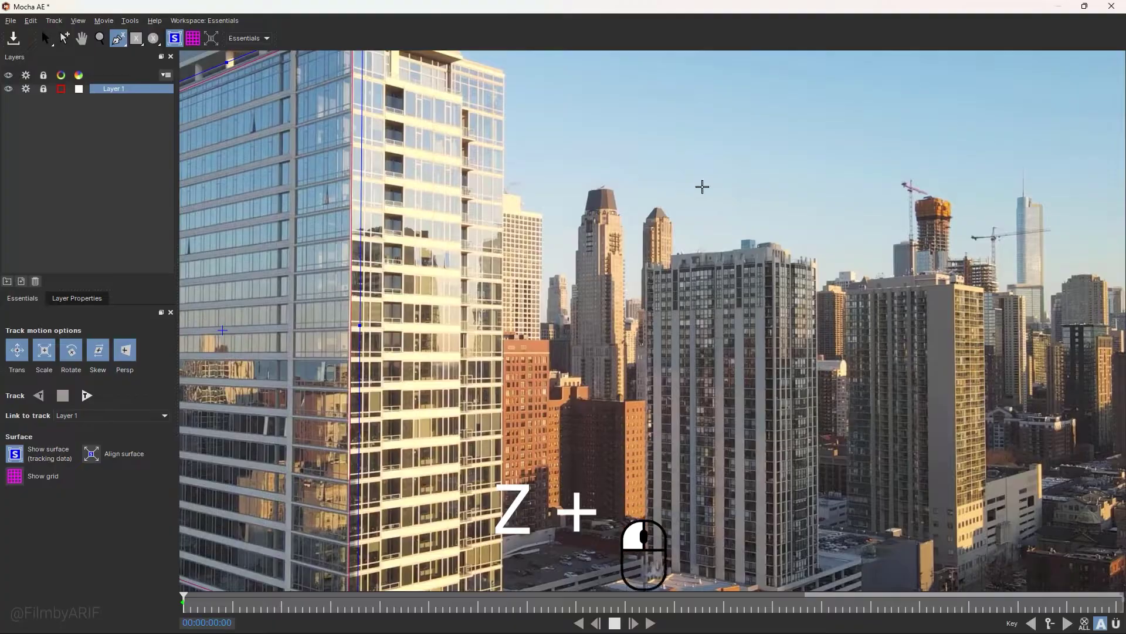
key("x")
left_click_drag(703, 190, 709, 310)
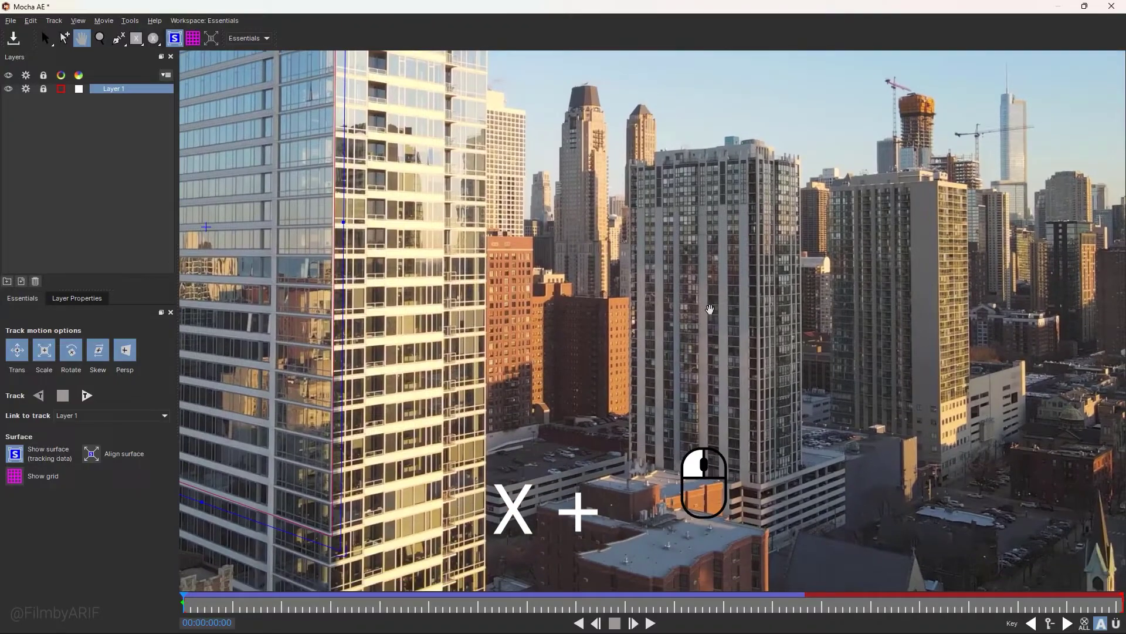
Step: Draw a closed four-point Layer 2 outline around the second tower and nudge its top corners
left_click(631, 166)
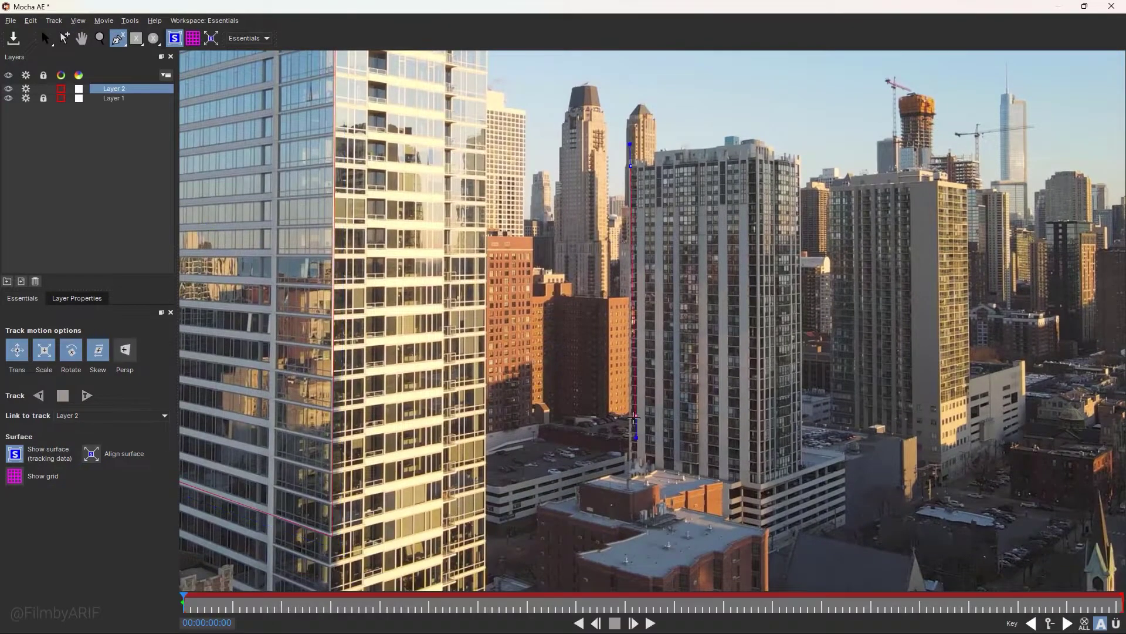
left_click(630, 431)
left_click(761, 452)
left_click(758, 159)
left_click(634, 165)
key("s")
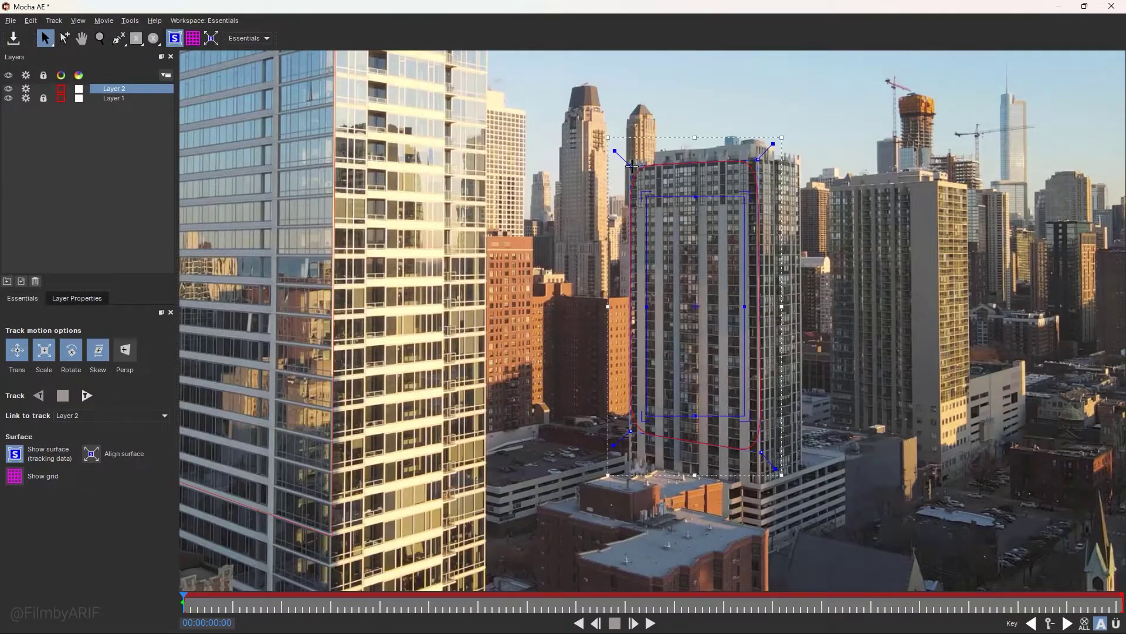
left_click(614, 150)
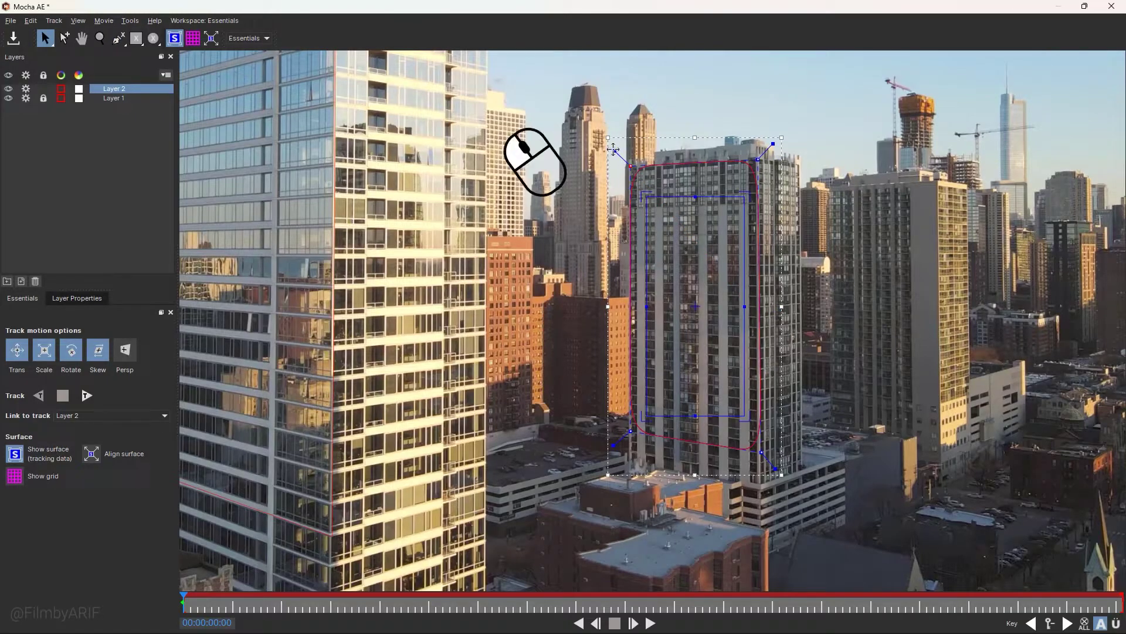
left_click_drag(614, 149, 611, 147)
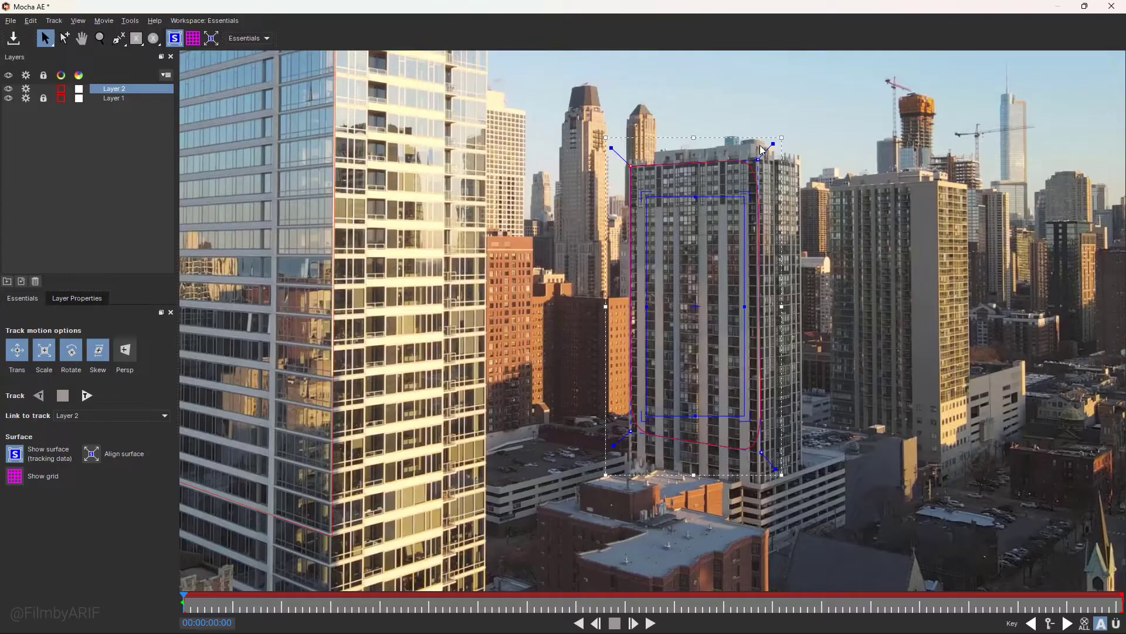
left_click_drag(773, 143, 775, 139)
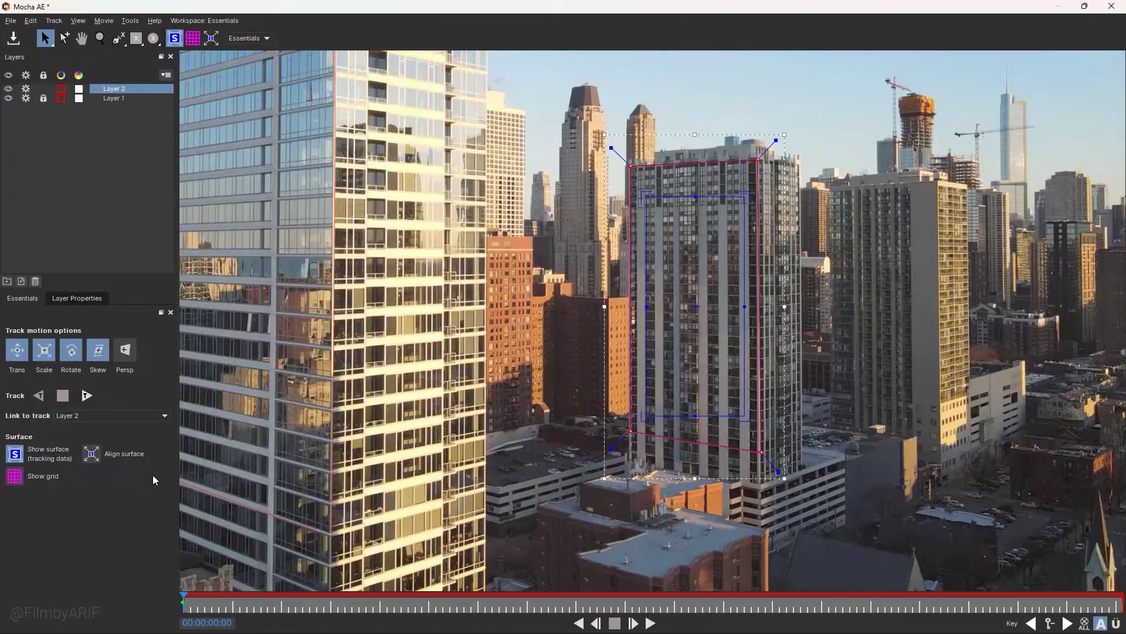
Step: Insert the Grid8x8 checkerboard and drag its four corners onto the tower's facade
left_click(83, 297)
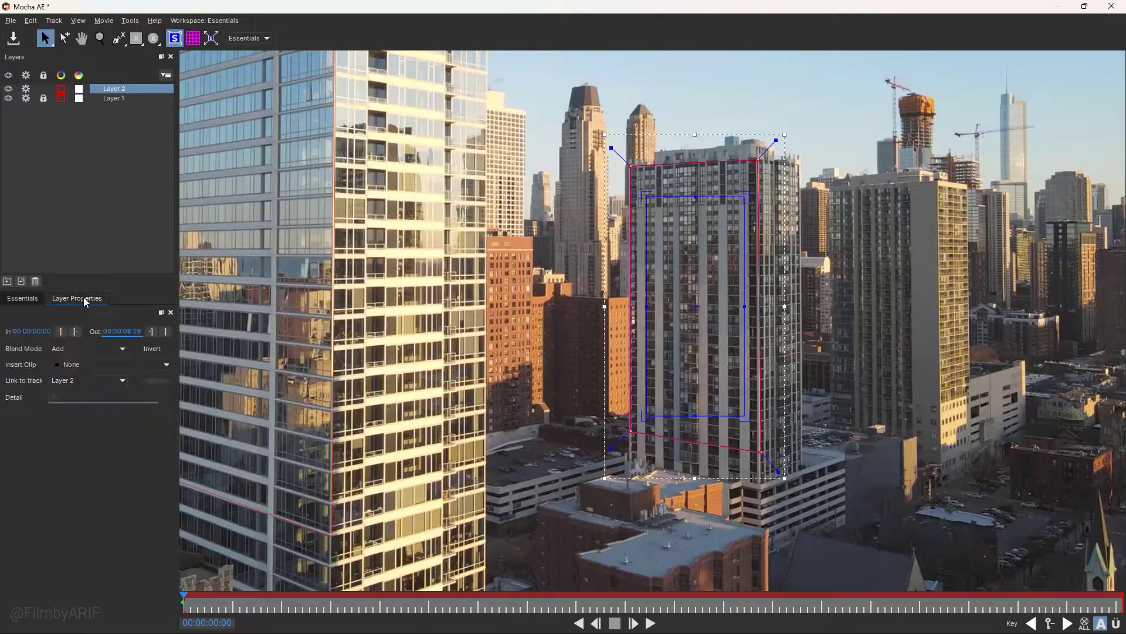
left_click(115, 363)
left_click(94, 403)
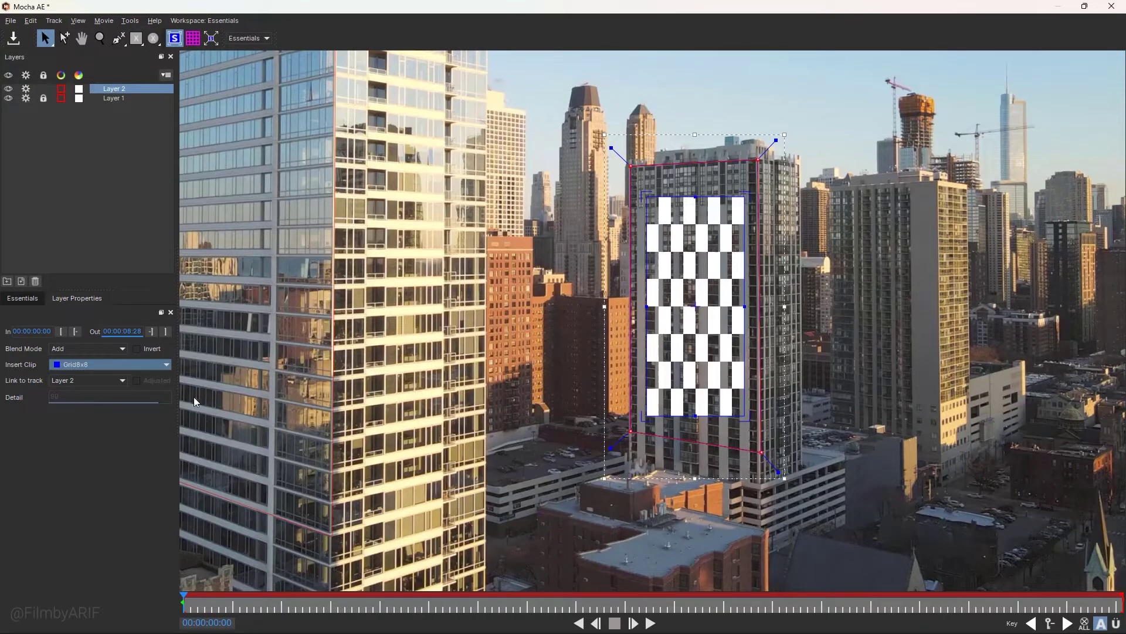
left_click_drag(646, 198, 623, 157)
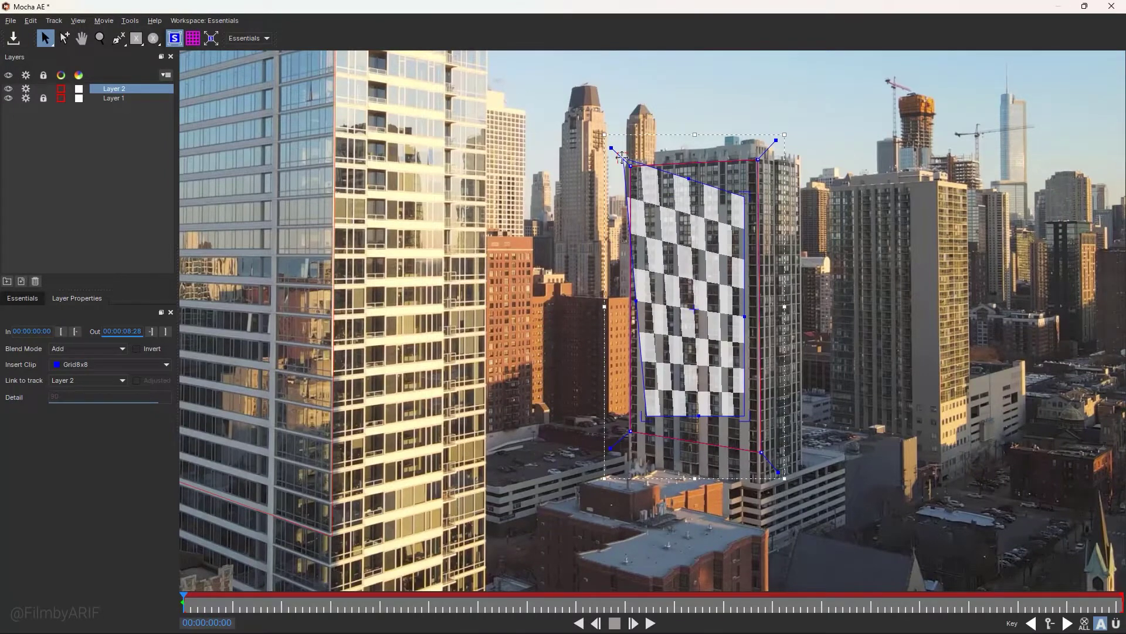
left_click_drag(745, 197, 763, 152)
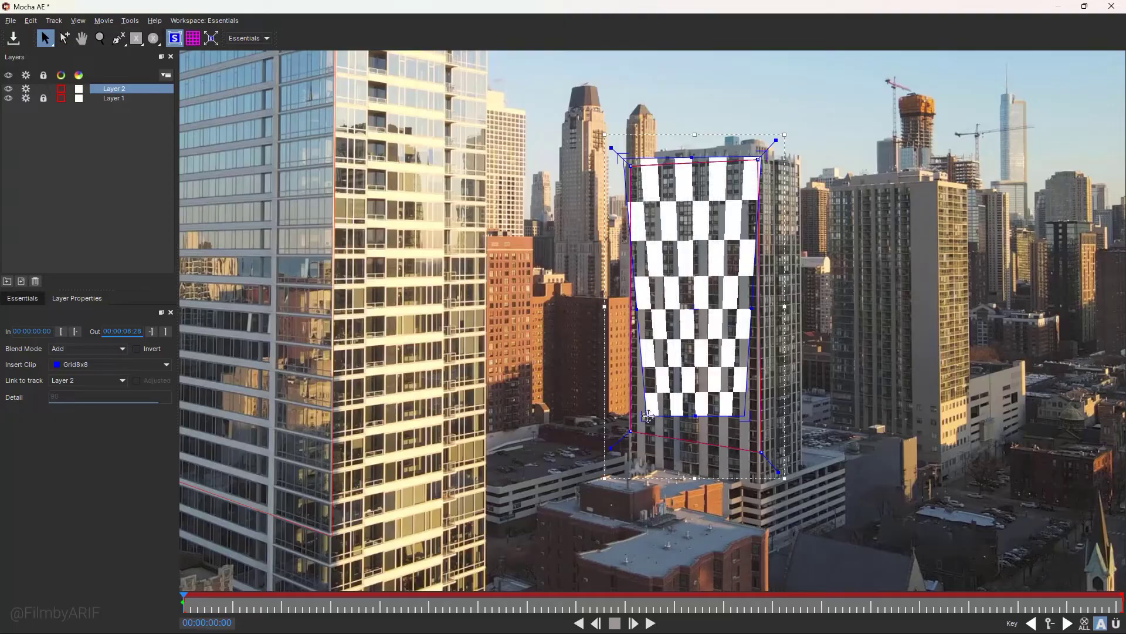
left_click_drag(649, 416, 630, 433)
left_click_drag(744, 417, 748, 416)
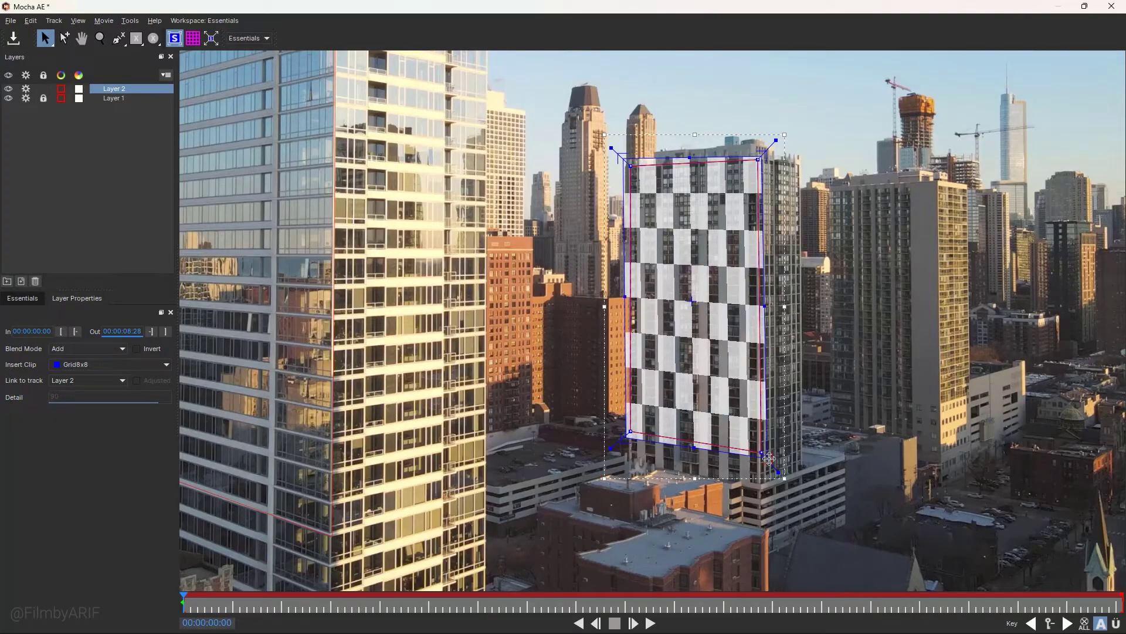
left_click_drag(759, 159, 765, 152)
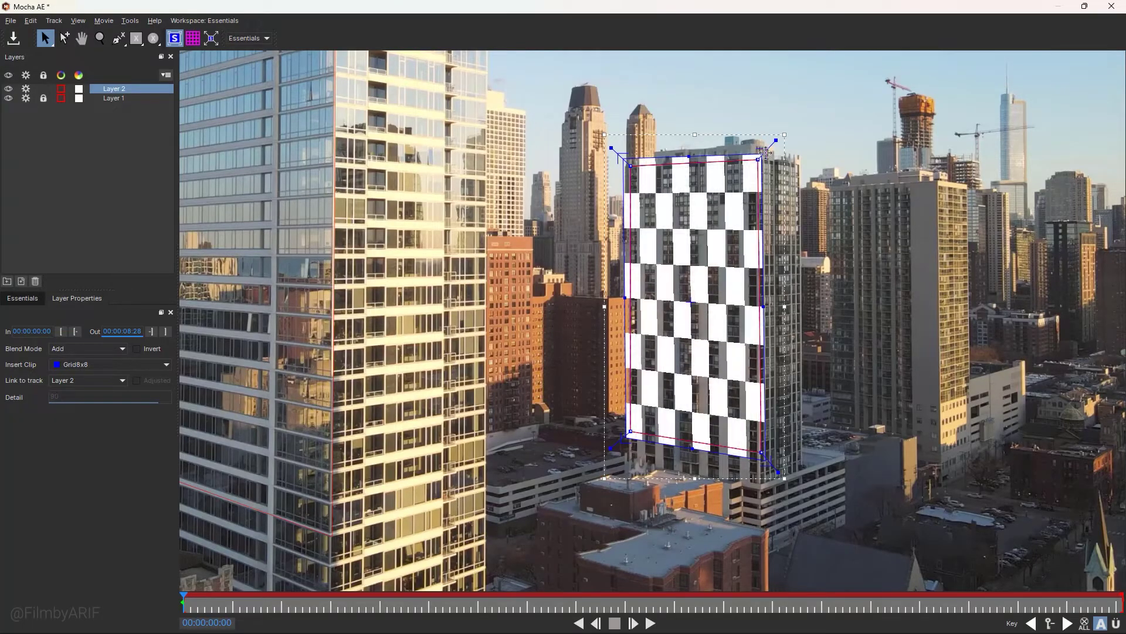
Step: Enable Persp in Track motion options and track Layer 2 forward to 00:00:08:28
left_click(20, 299)
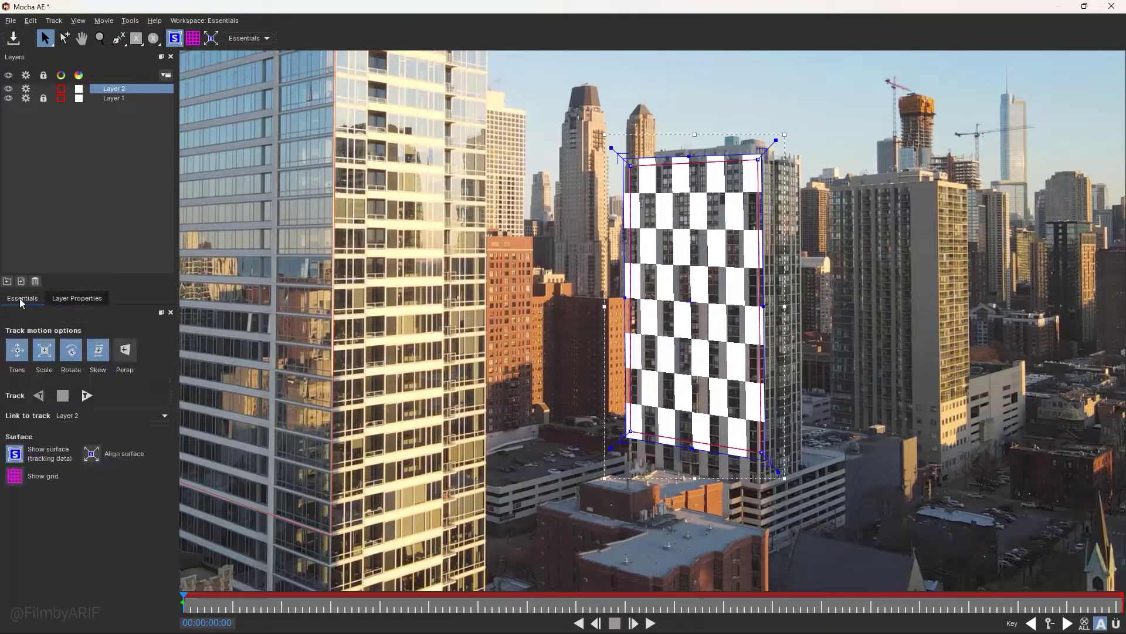
left_click(124, 351)
left_click(88, 395)
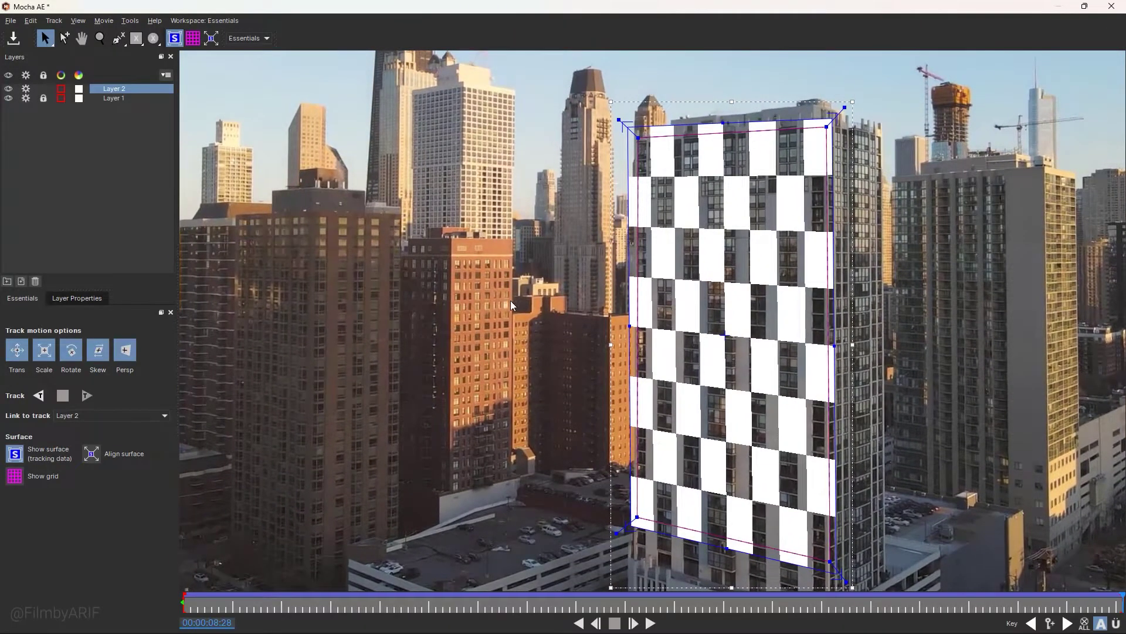
Step: Set Layer 2's Insert Clip to None and turn off Show surface
left_click(97, 299)
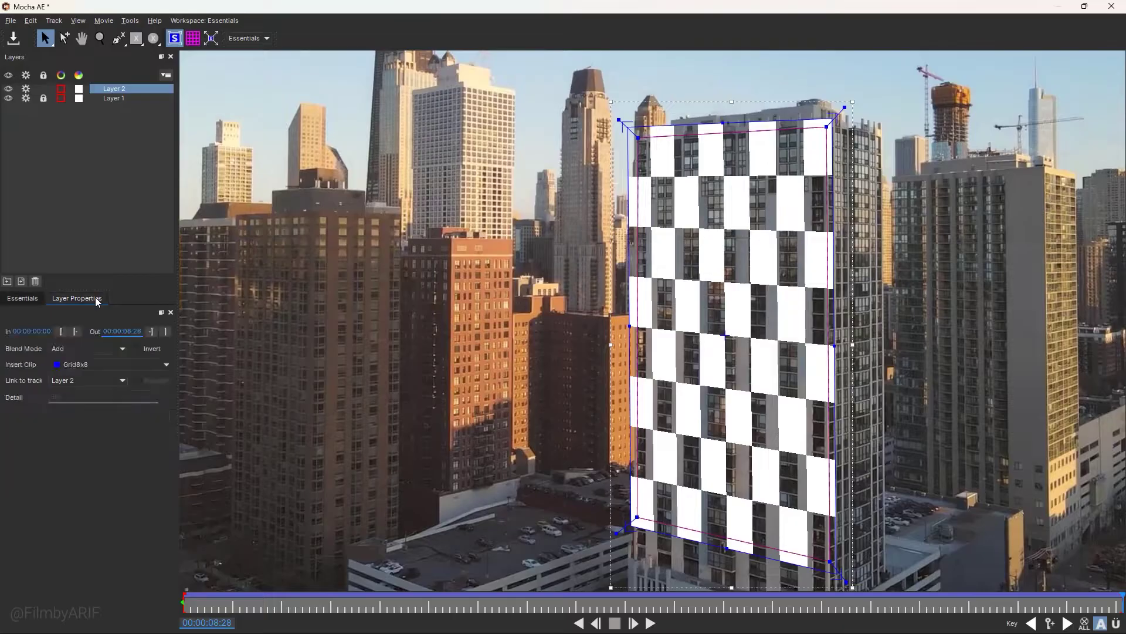
left_click(111, 361)
left_click(112, 372)
left_click(31, 299)
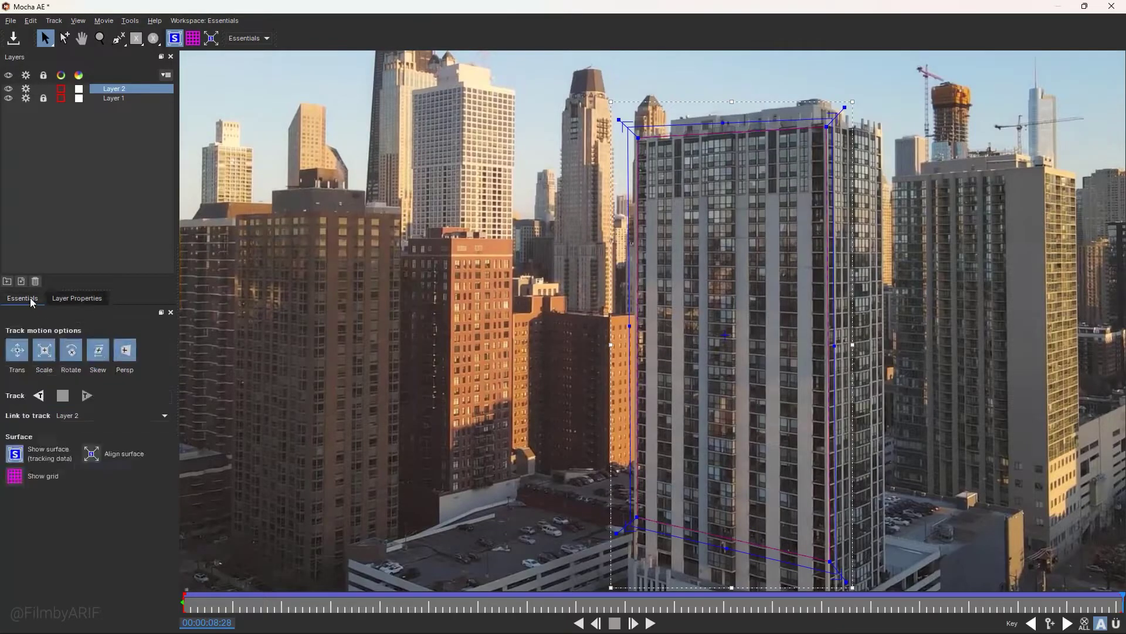
left_click(17, 454)
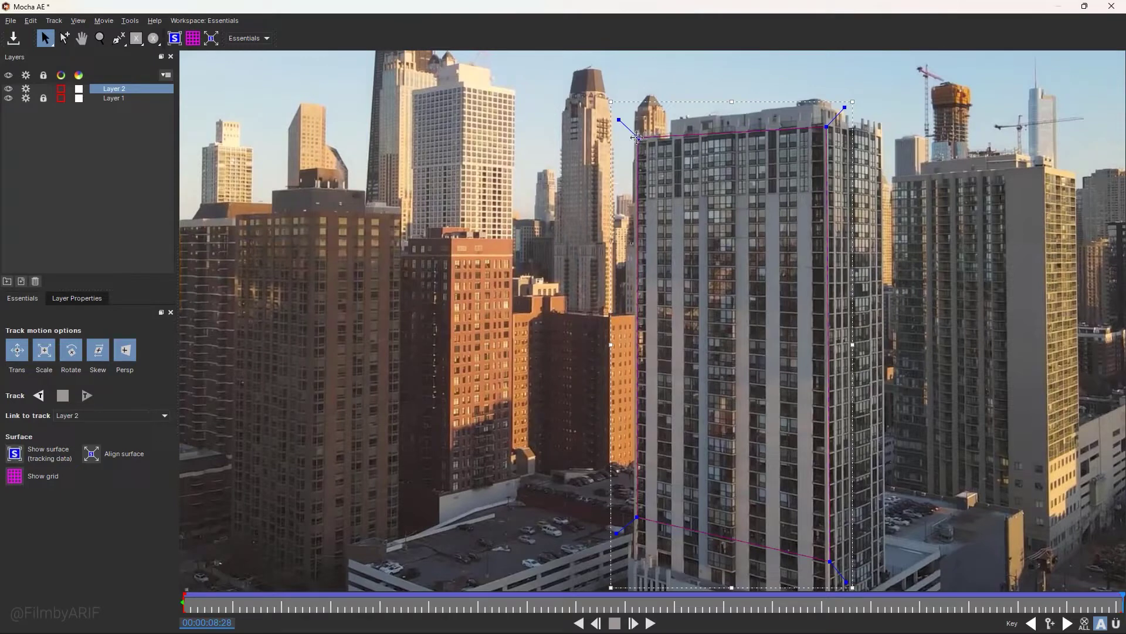
Step: Nudge Layer 2's top-right, bottom-left and bottom-right corners, scrub back, and save the Mocha project
left_click_drag(827, 126, 827, 124)
left_click_drag(635, 515, 633, 516)
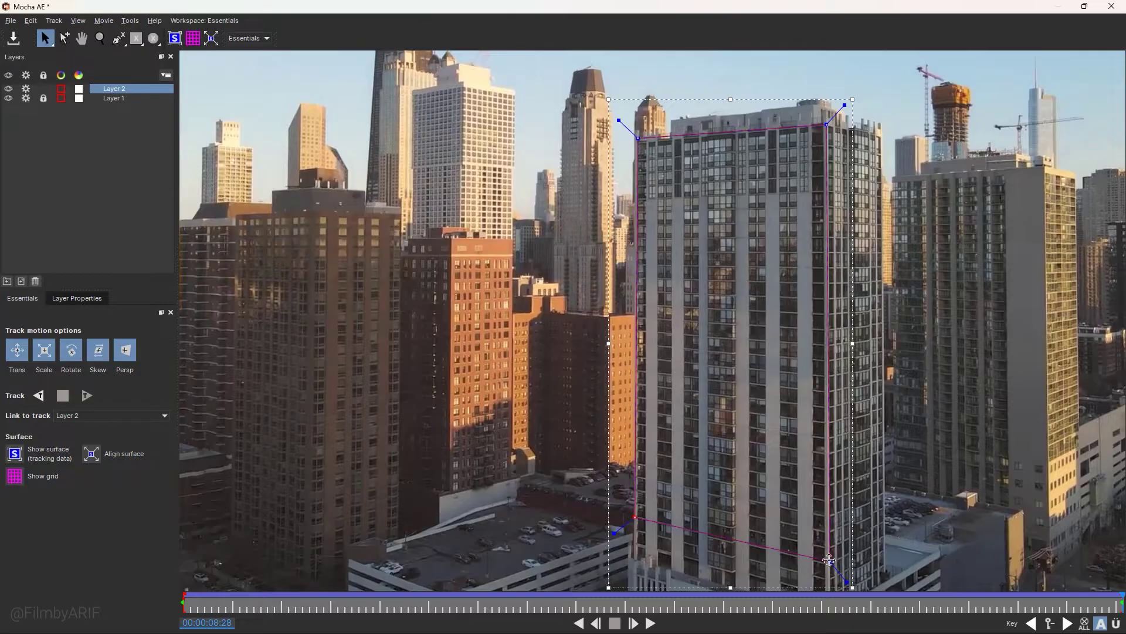
left_click_drag(829, 562, 829, 562)
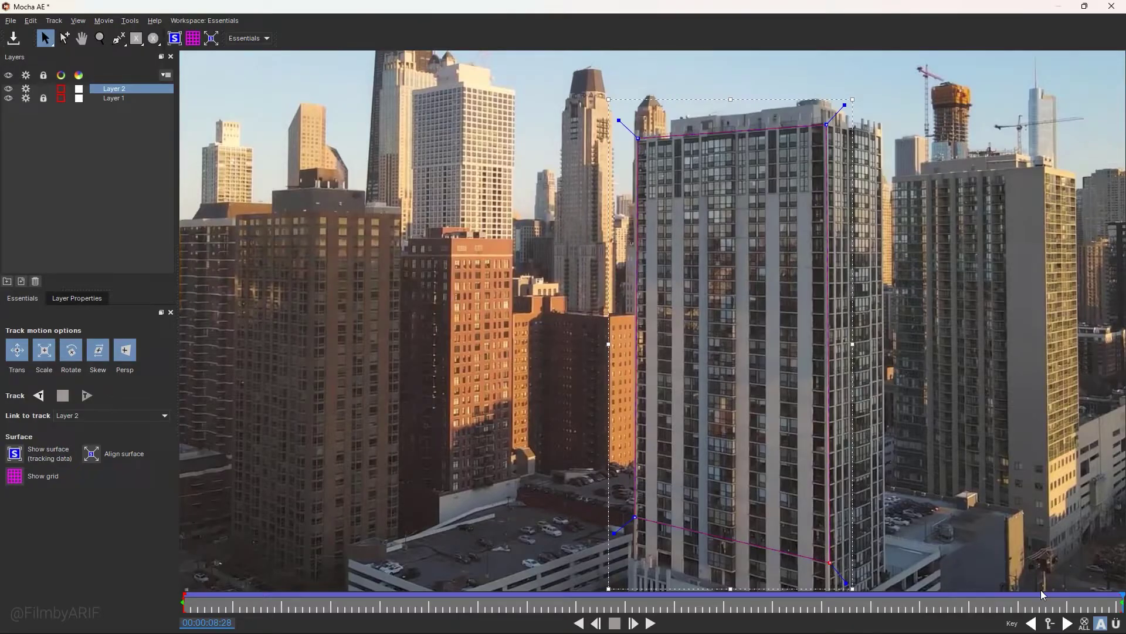
left_click_drag(1103, 605, 284, 604)
left_click(13, 38)
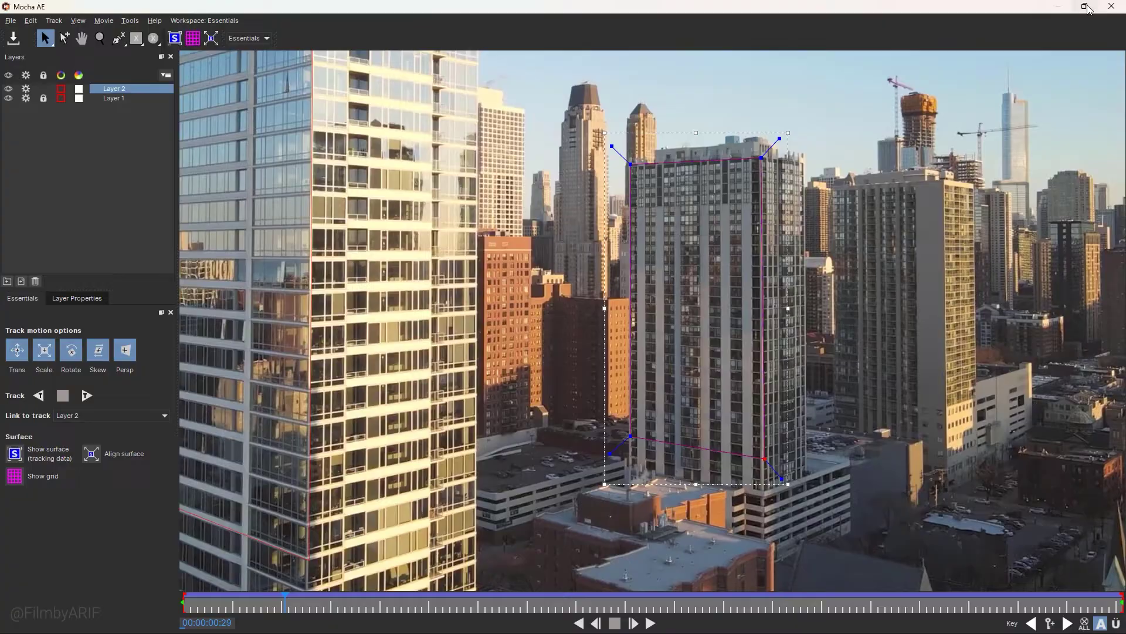
Step: Close Mocha and, under Mocha AE's Matte group, use Create AE Masks
left_click(1112, 6)
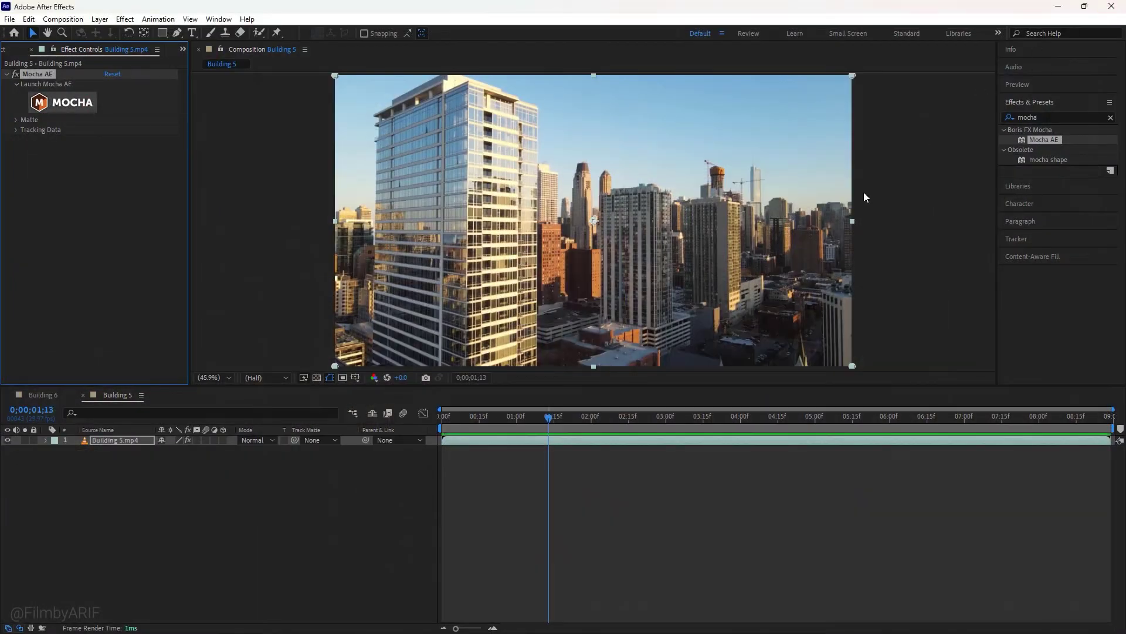
left_click(552, 418)
left_click_drag(553, 417, 527, 418)
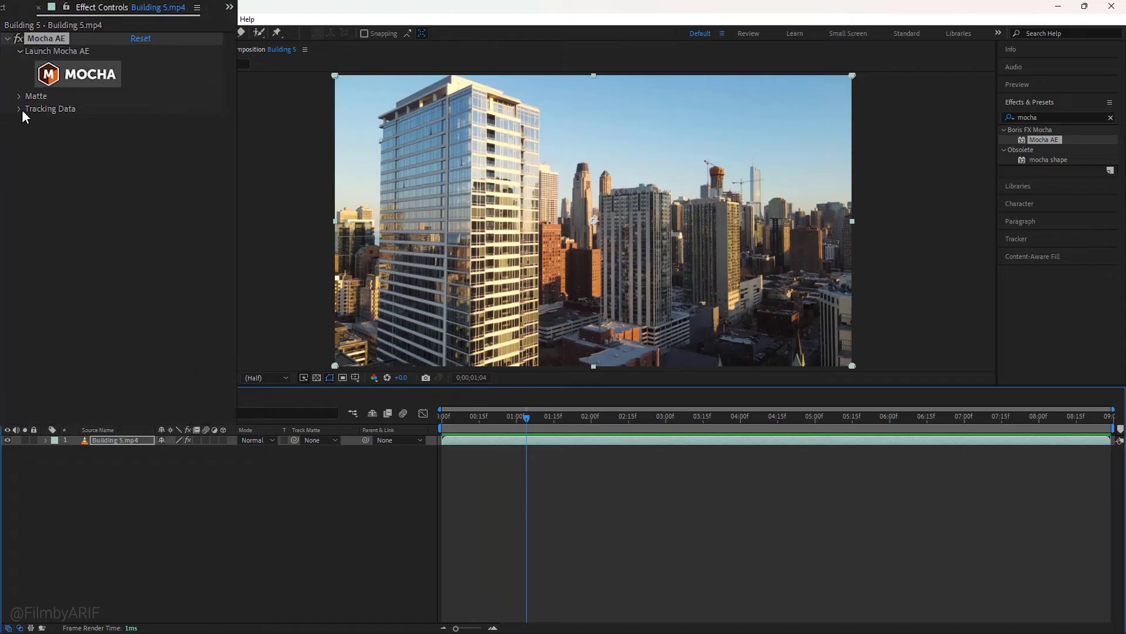
left_click(17, 94)
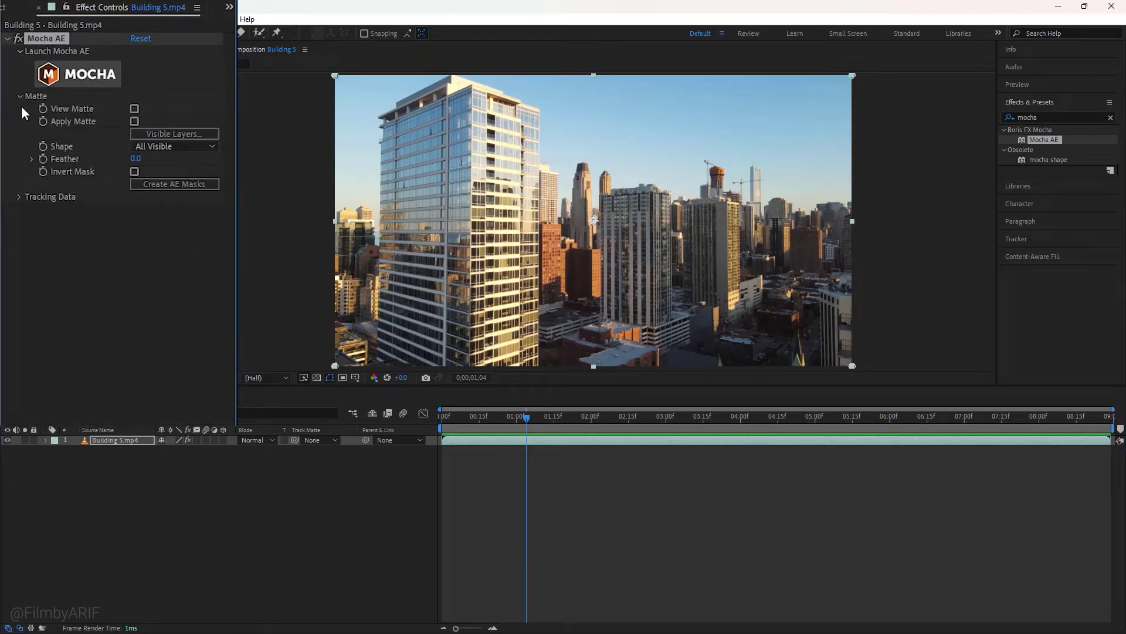
left_click(163, 182)
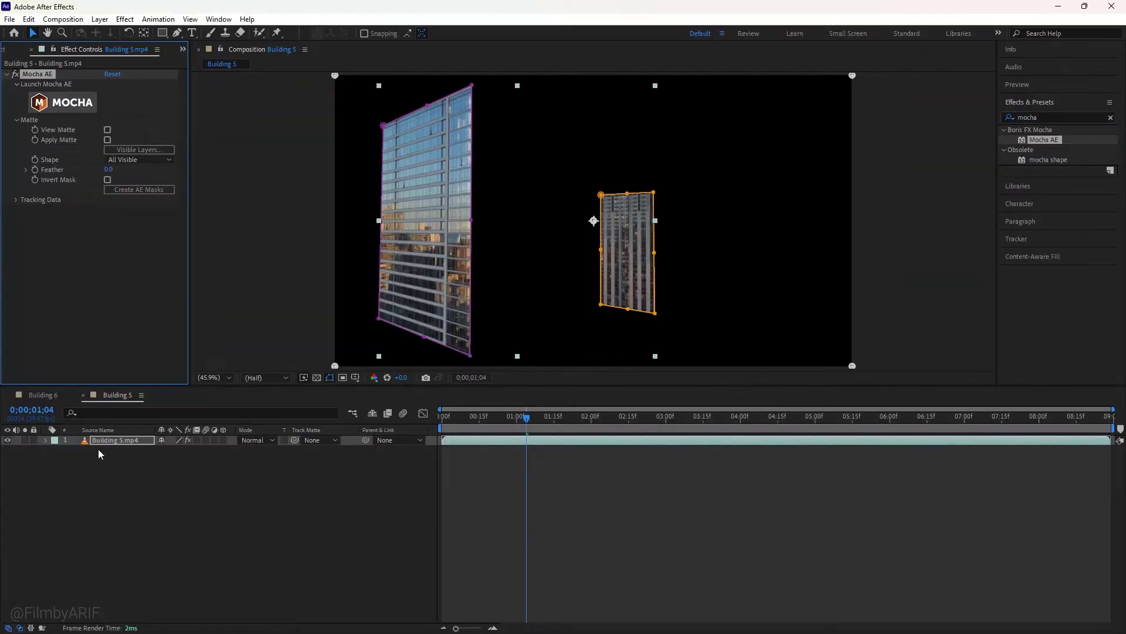
Step: Reveal the Layer 1 and Layer 2 masks and delete Layer 1's Mask Path keyframes after 0;00;05;27
left_click(46, 440)
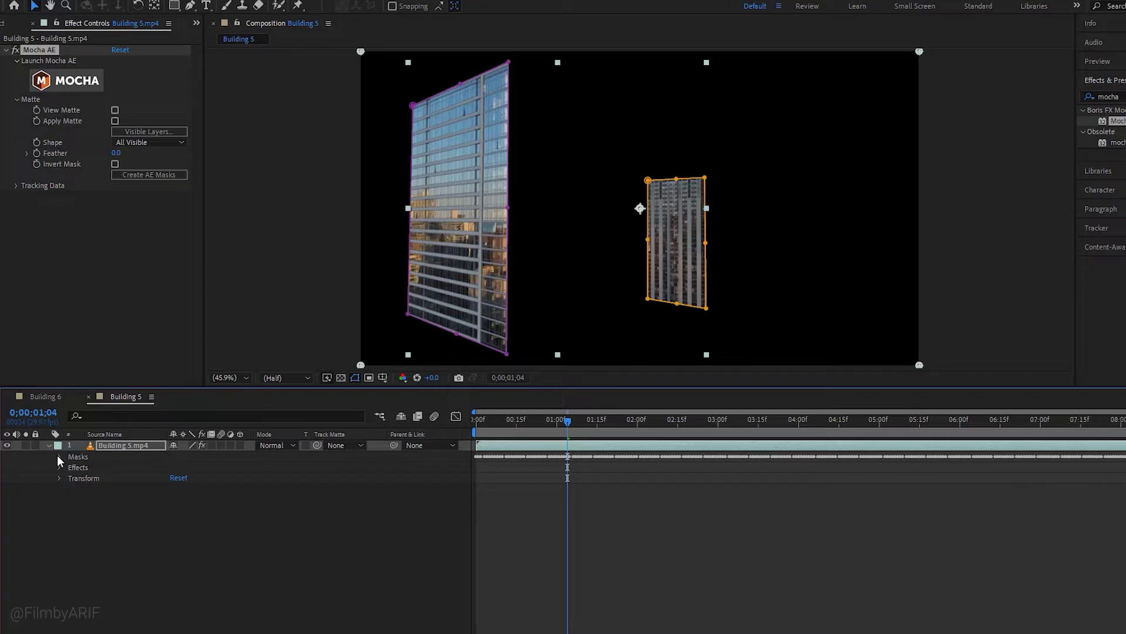
left_click(58, 457)
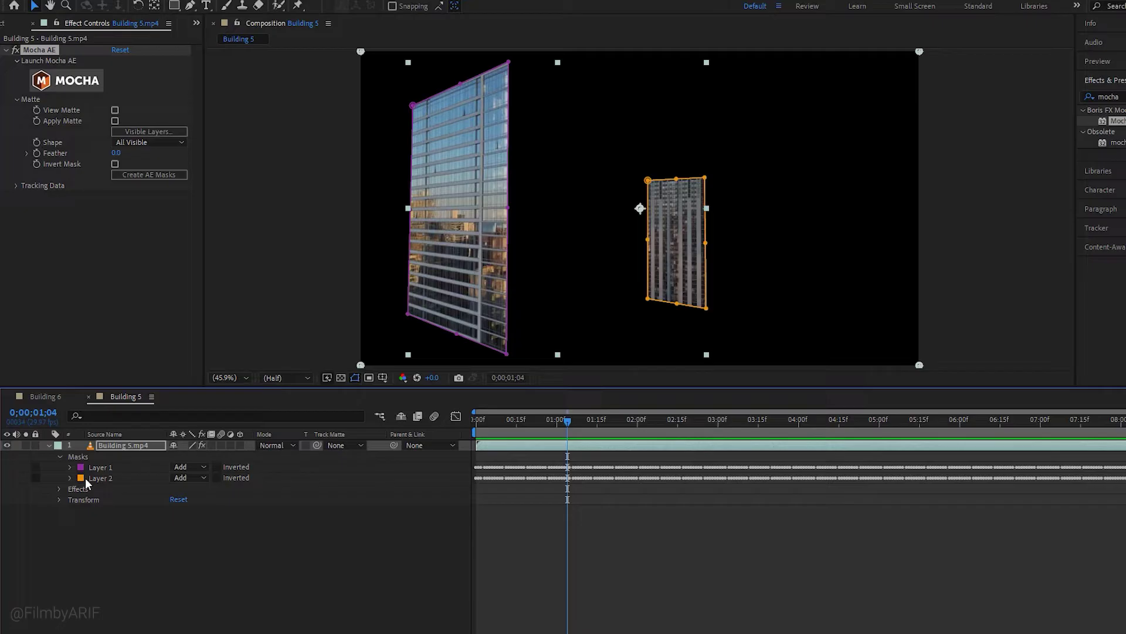
left_click_drag(568, 420, 963, 420)
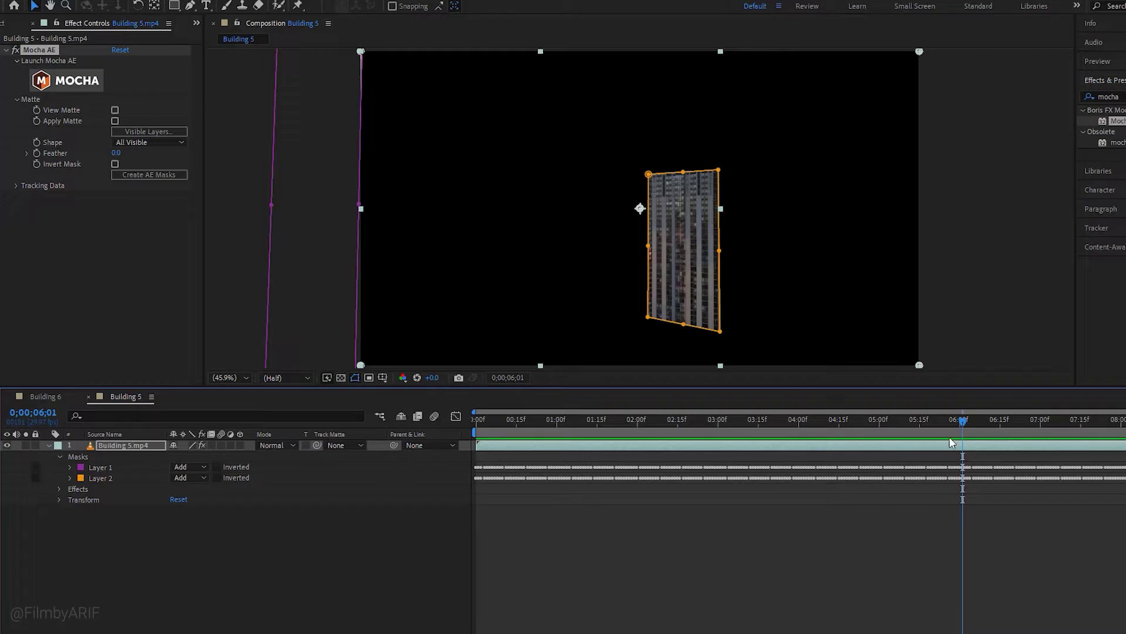
left_click_drag(966, 425, 955, 428)
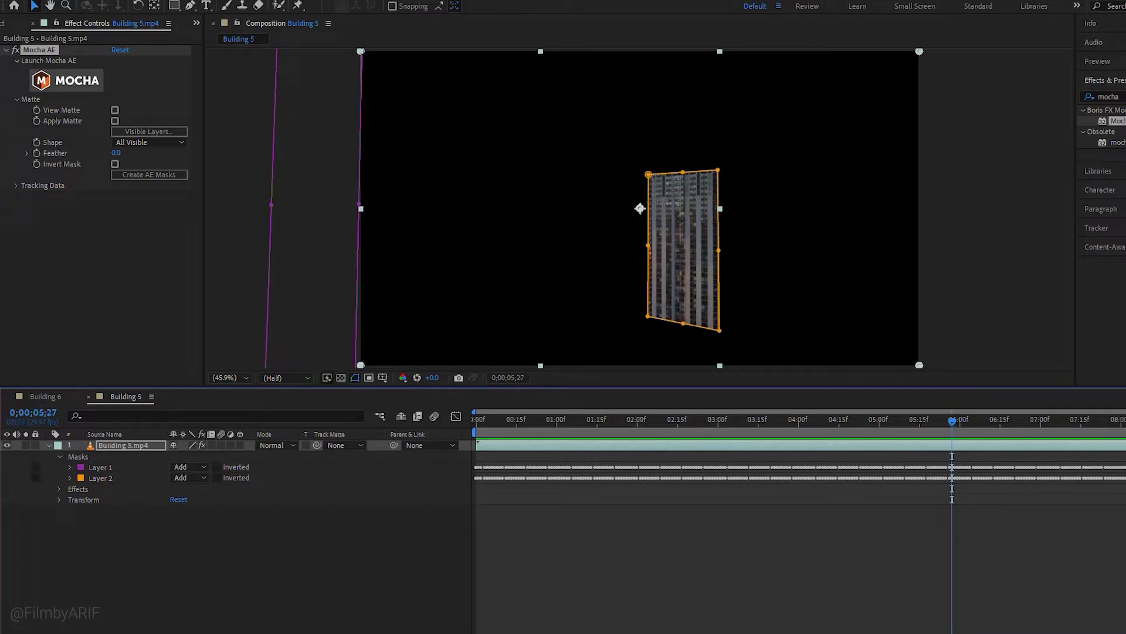
left_click(69, 467)
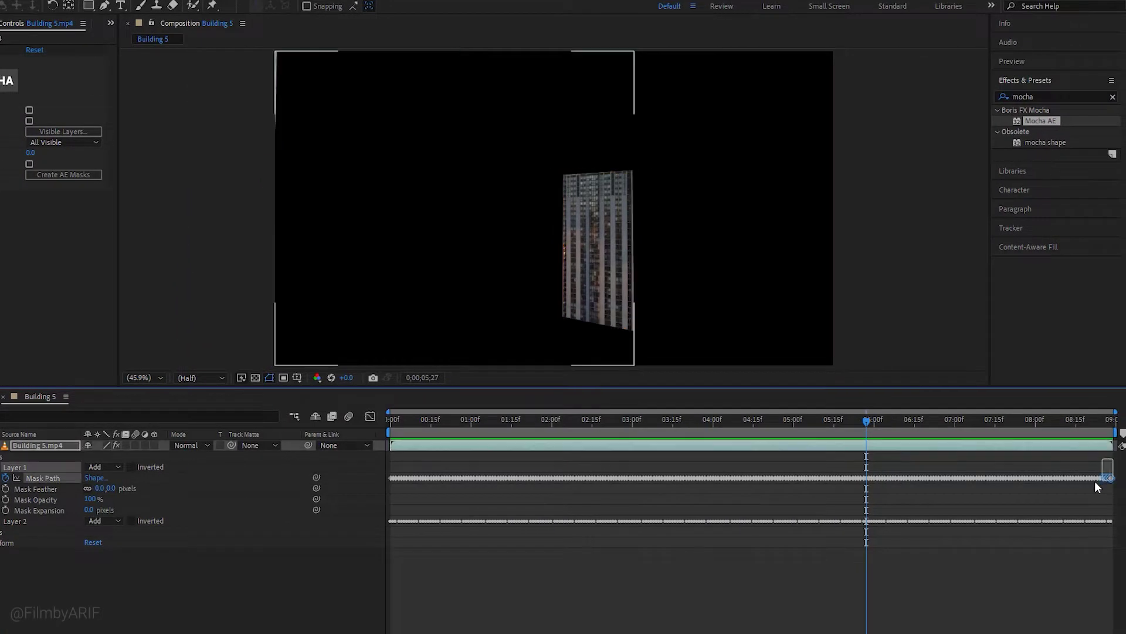
left_click_drag(1094, 481, 868, 488)
key("Delete")
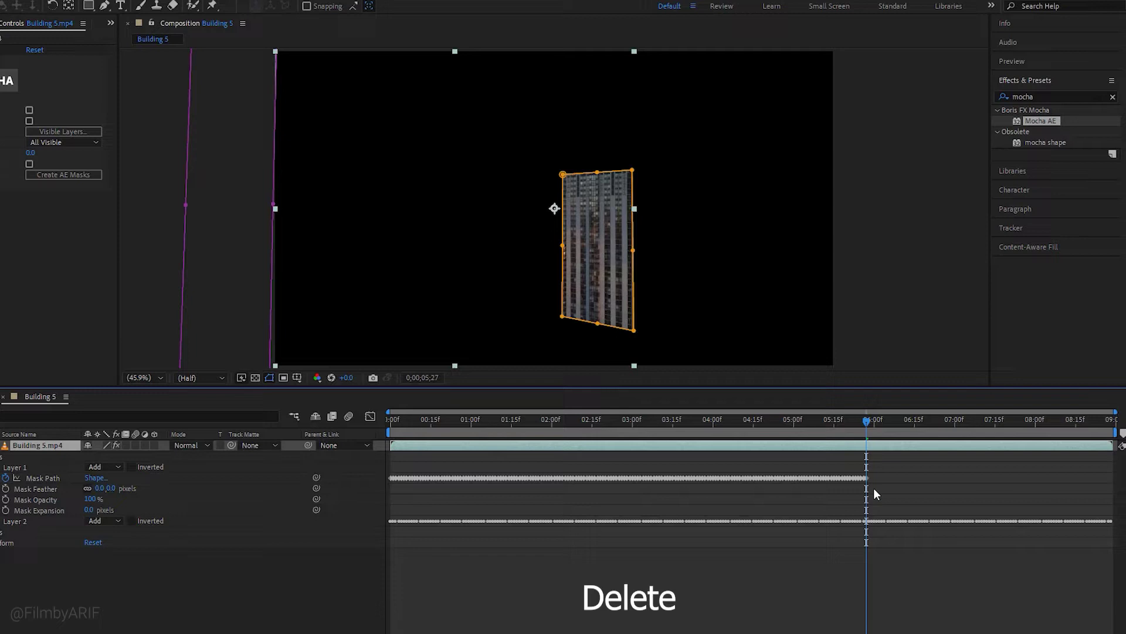
left_click(27, 481)
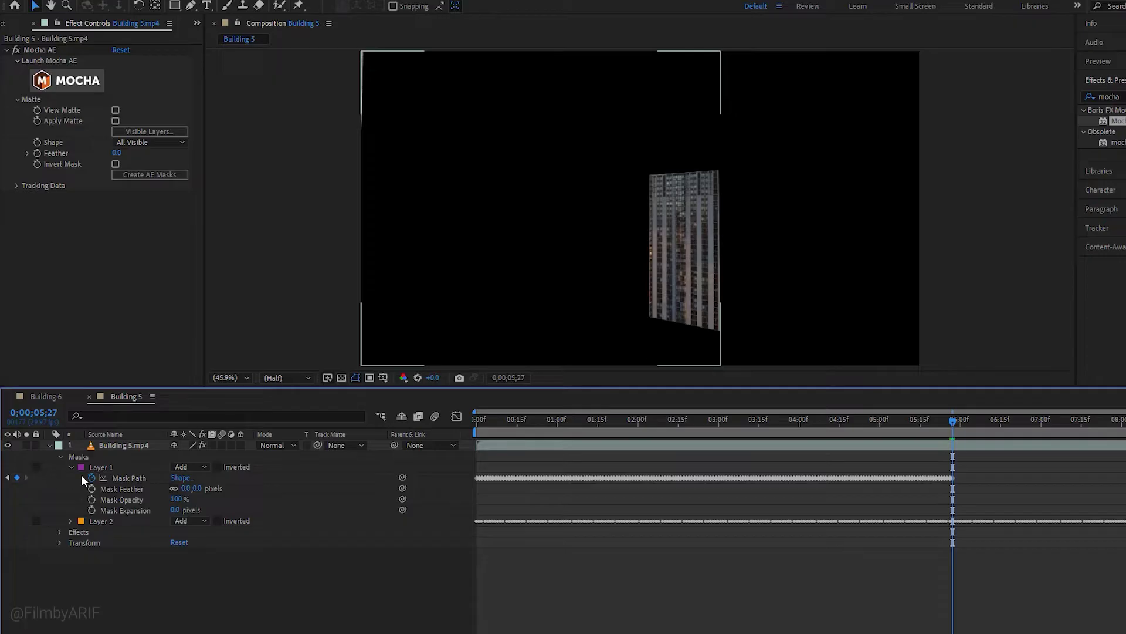
Step: Shift the left building's mask slightly left and scrub to confirm both masks track
left_click(106, 468)
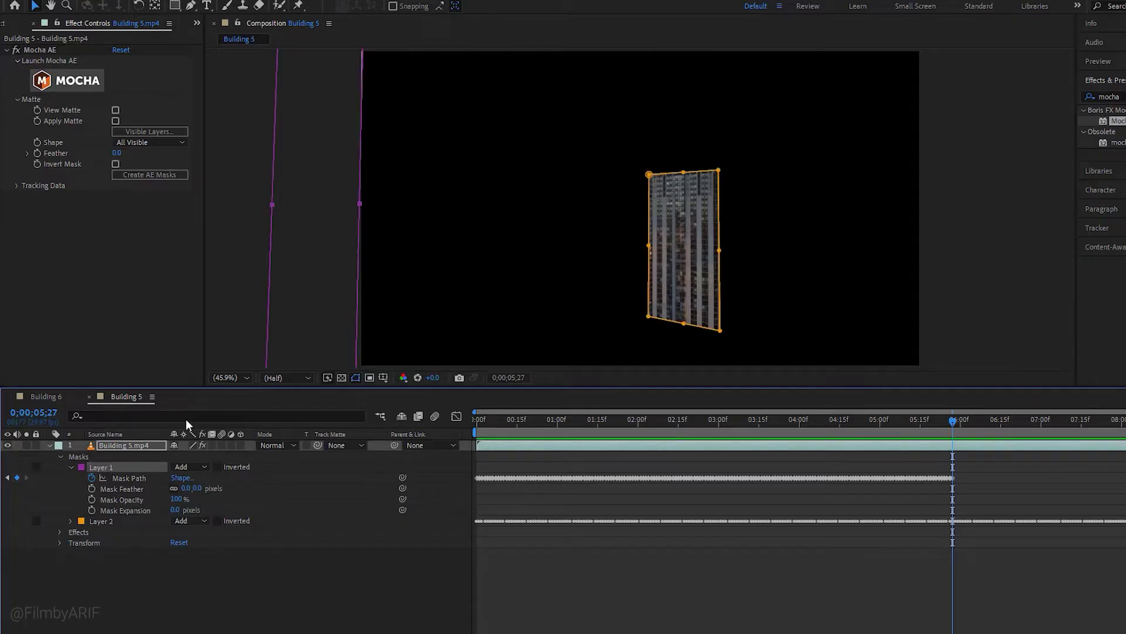
key("slash")
key("comma")
key("comma")
key("comma")
key("comma")
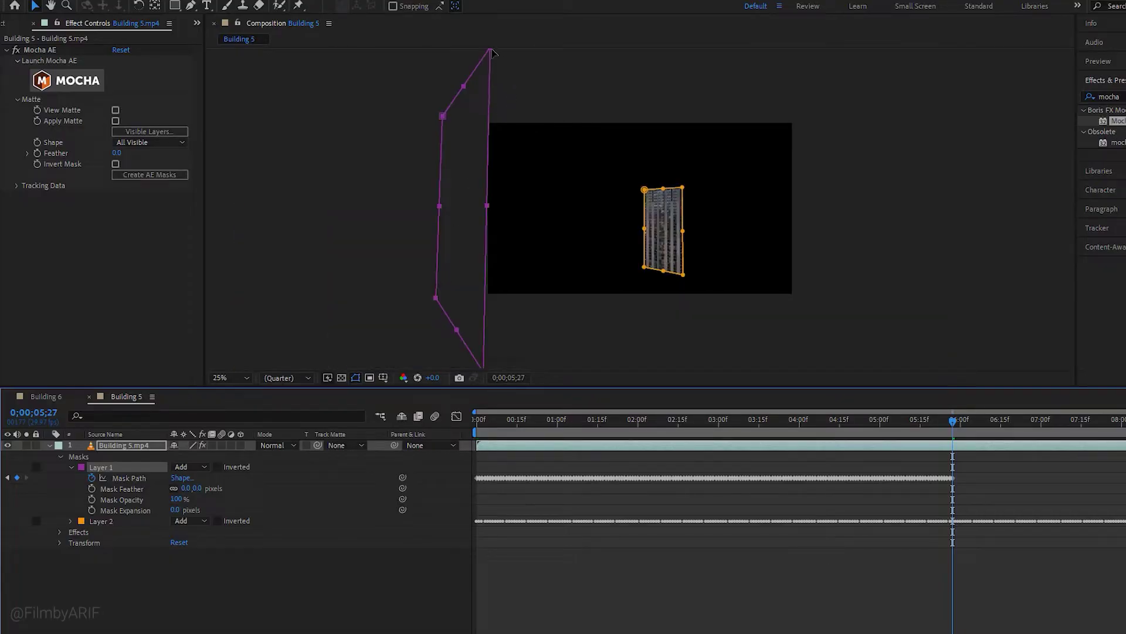
left_click_drag(487, 51, 483, 52)
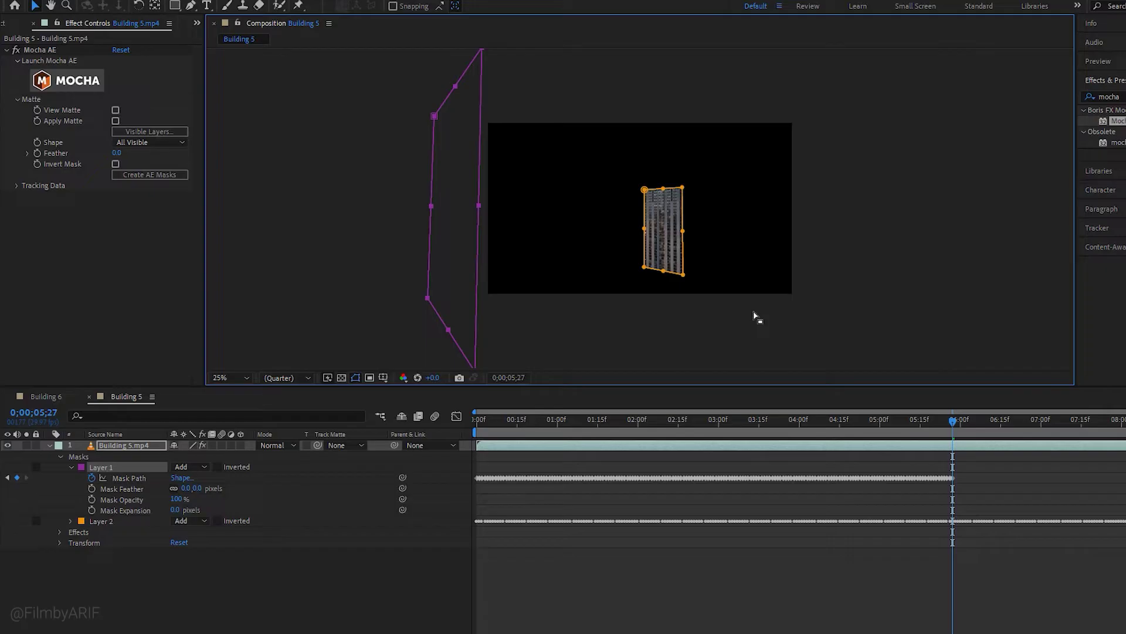
left_click(955, 424)
left_click_drag(955, 424, 918, 433)
Step: Duplicate the Building 5 footage layer and rename the top copy 'Outside of the mask'
left_click(49, 445)
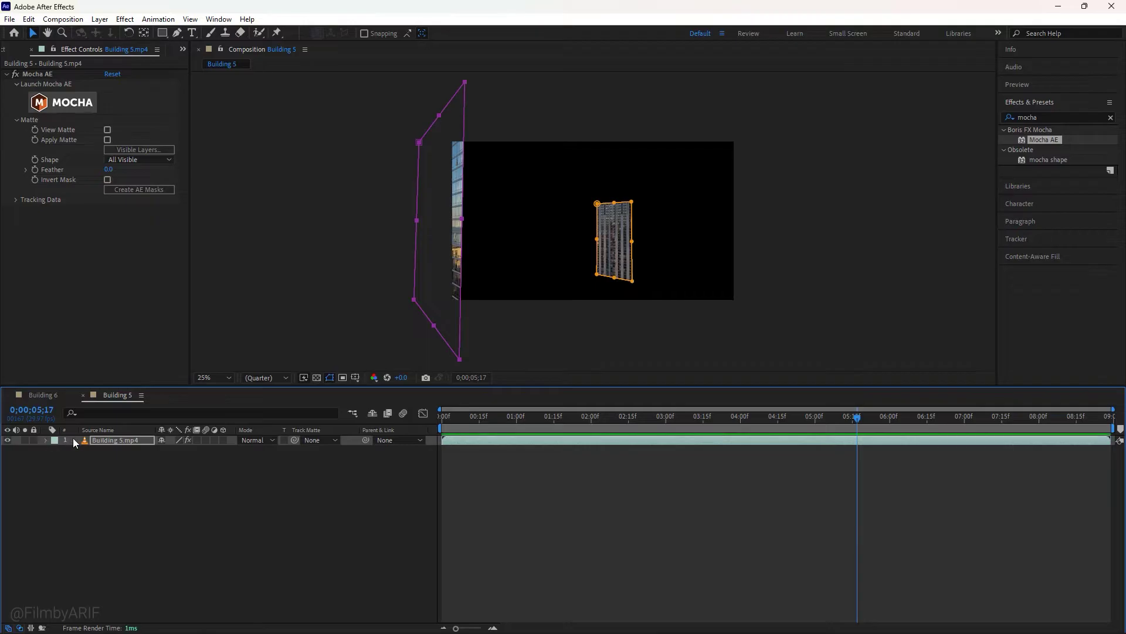
key("ctrl+d")
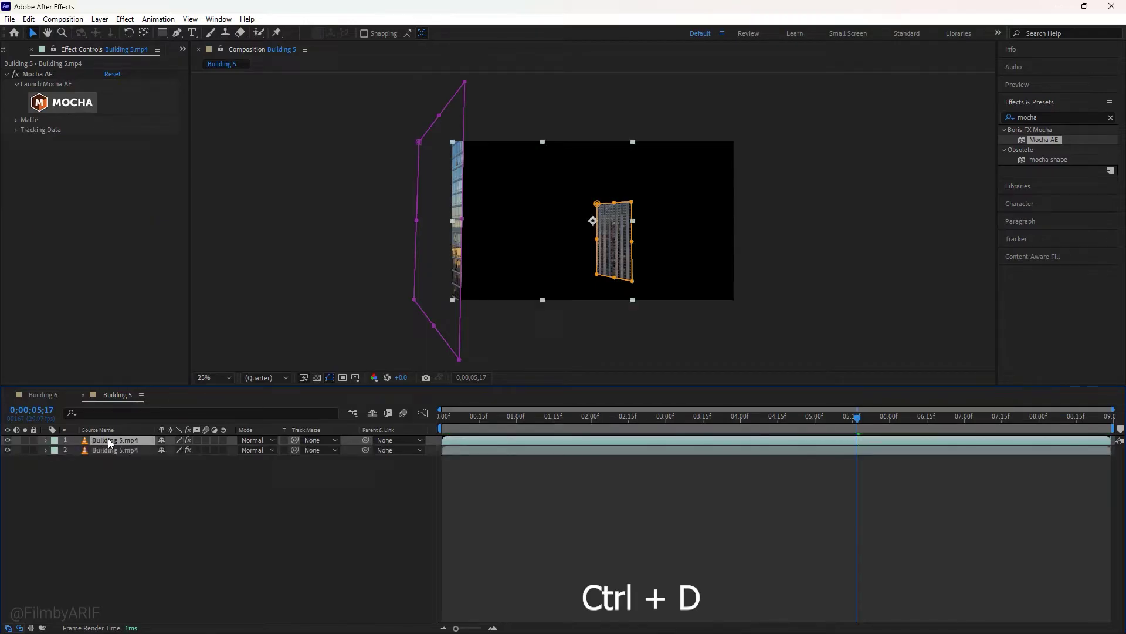
right_click(108, 438)
left_click(137, 417)
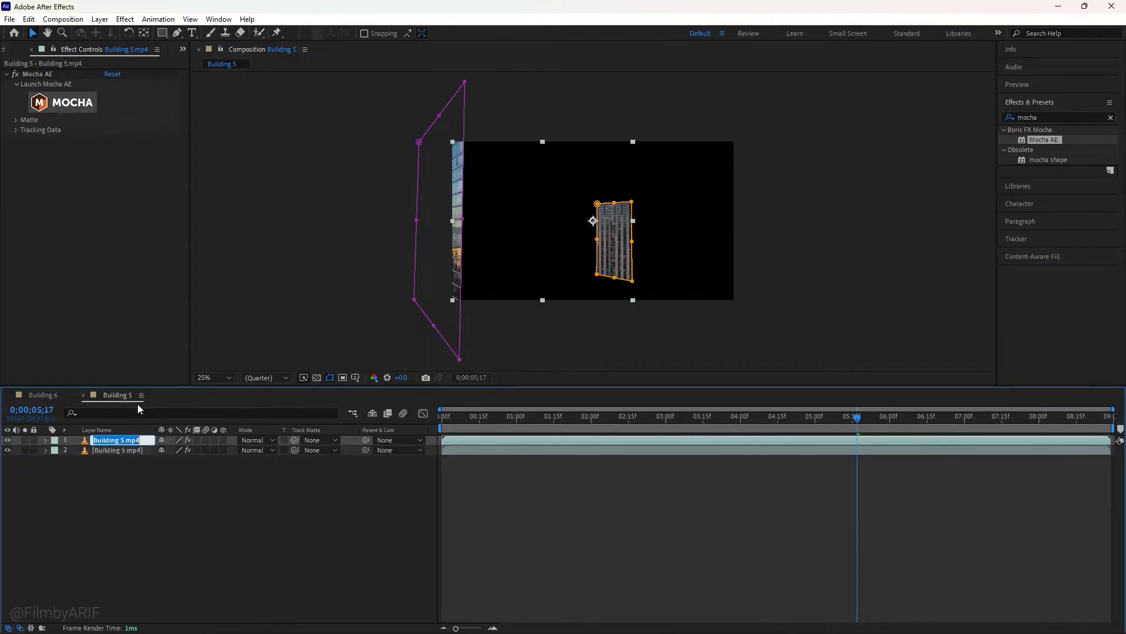
type("Outside of the mas")
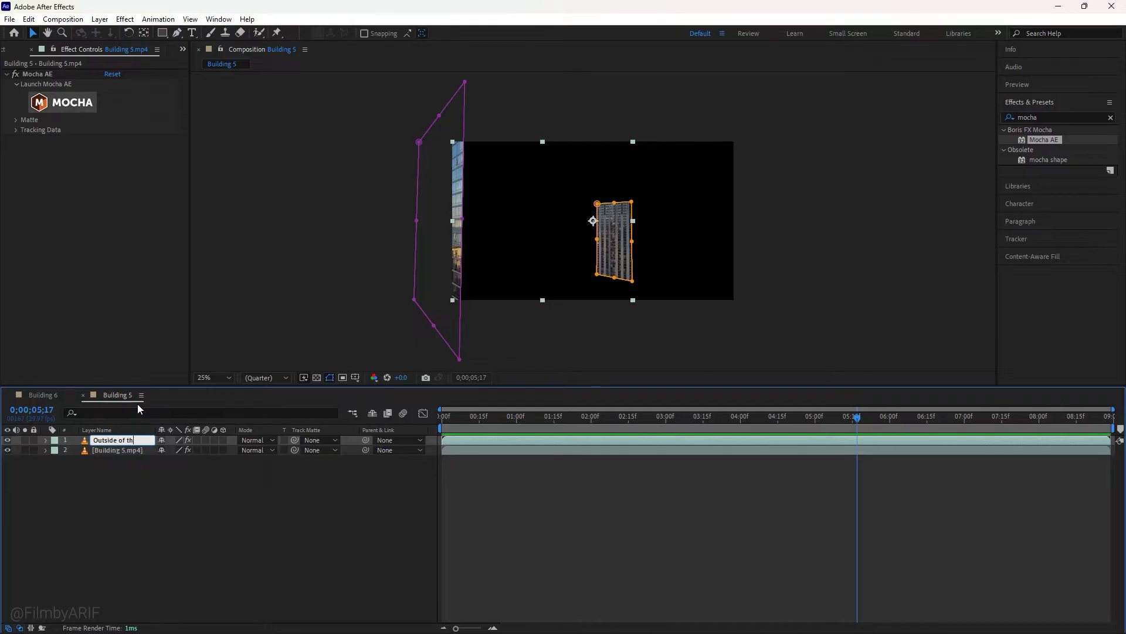
Step: Rename the second footage copy 'Inside of the mask'
left_click(113, 452)
right_click(114, 452)
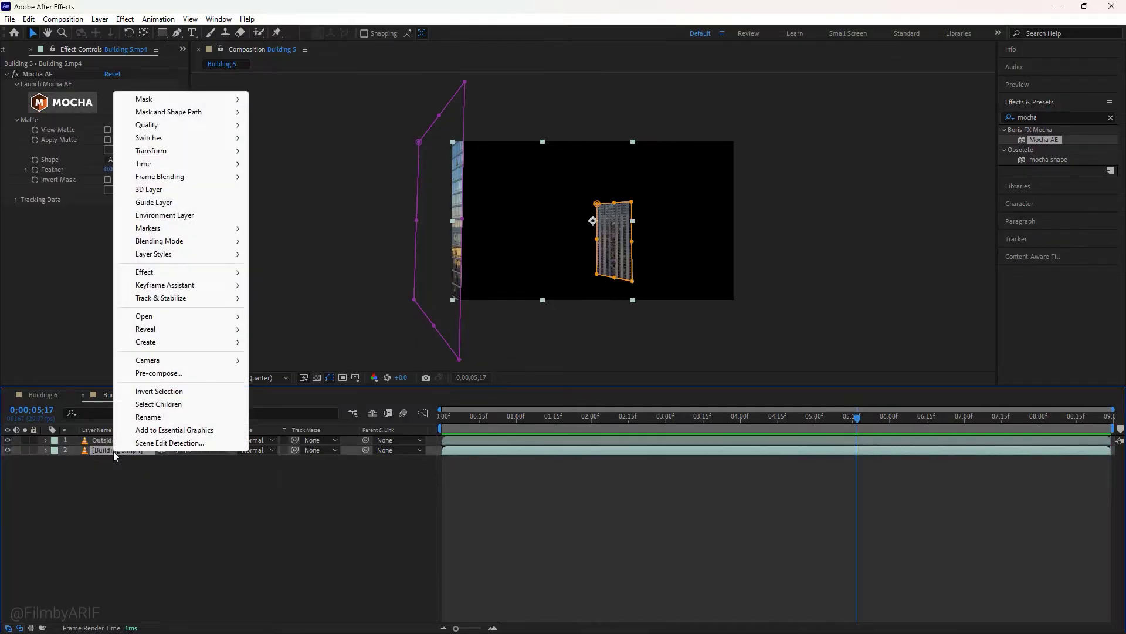
left_click(136, 417)
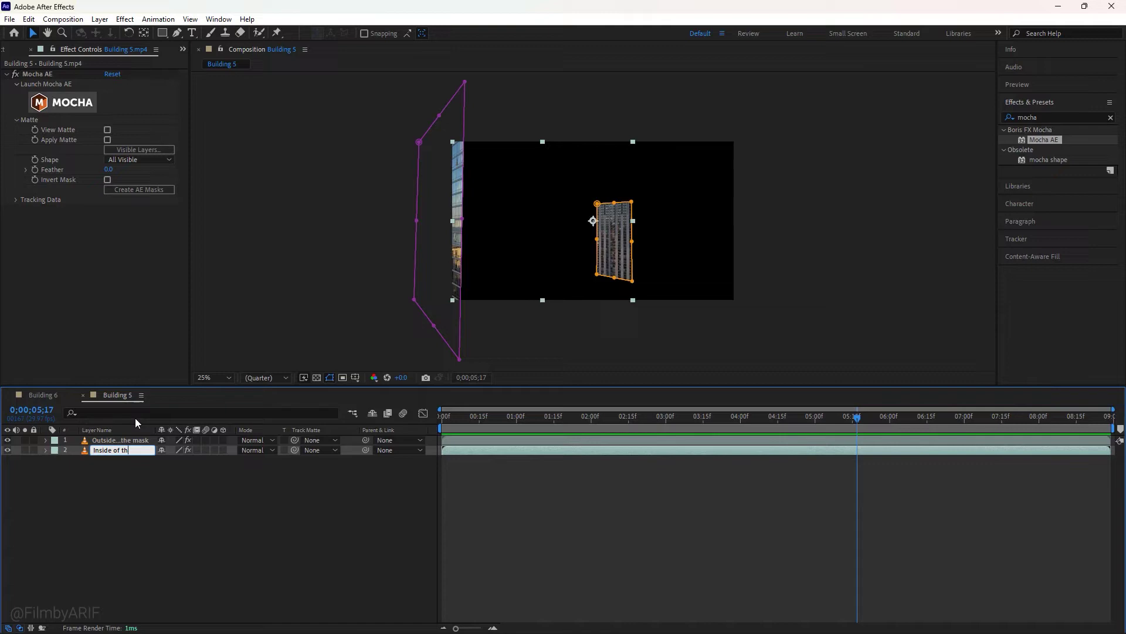
type("Inside of the mask")
key("Return")
Step: Switch both facade masks on the Outside of the mask layer from Add to Subtract
left_click(45, 440)
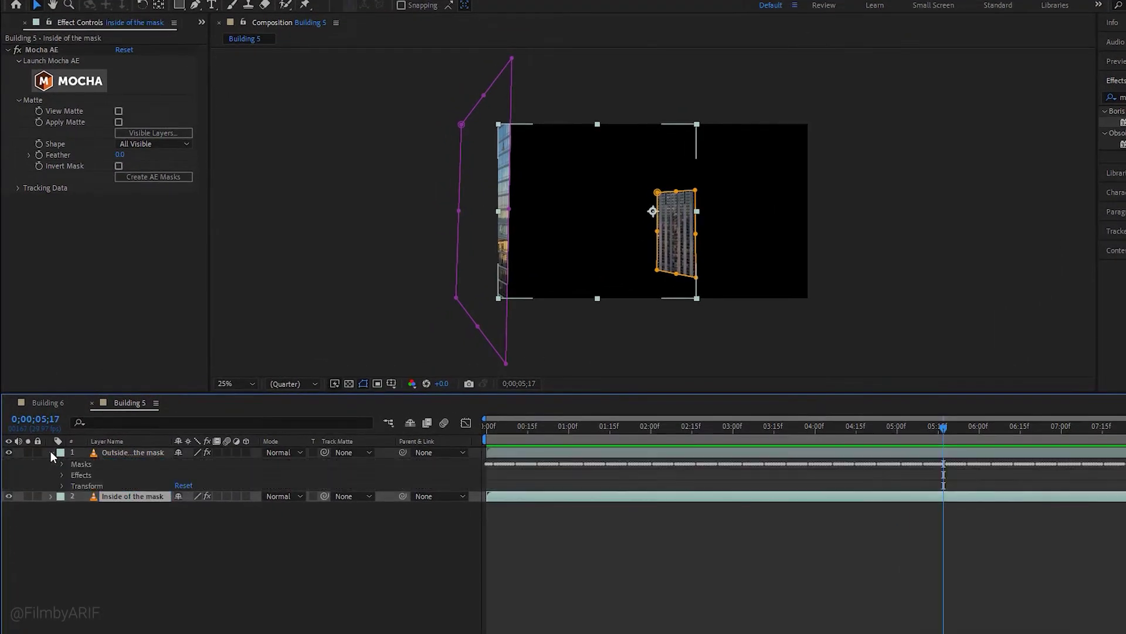
left_click(62, 463)
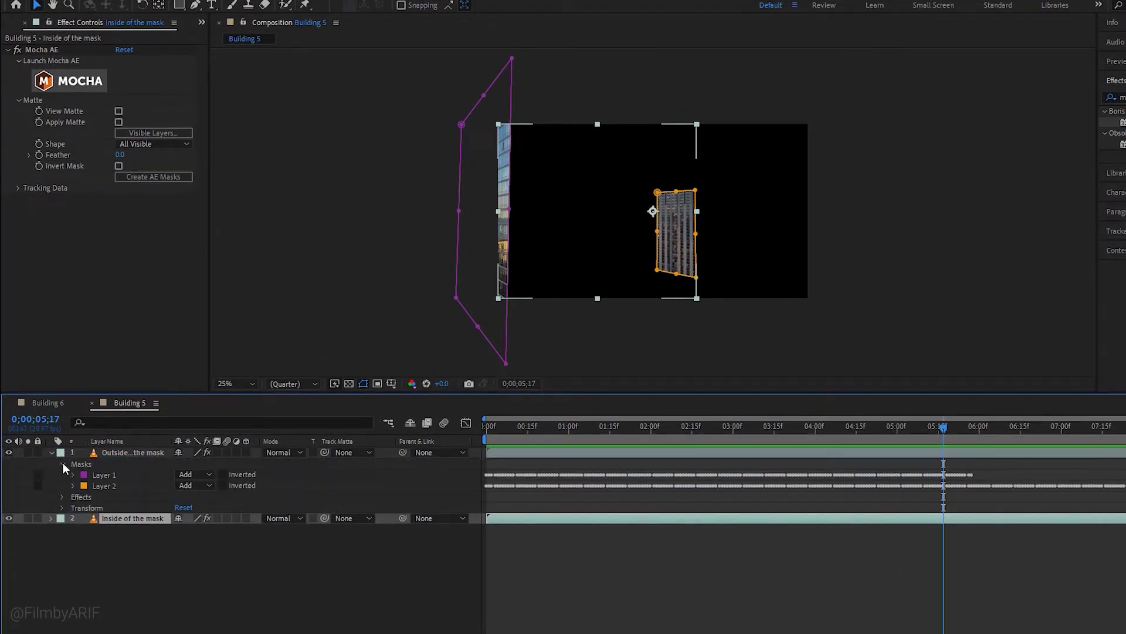
left_click(203, 475)
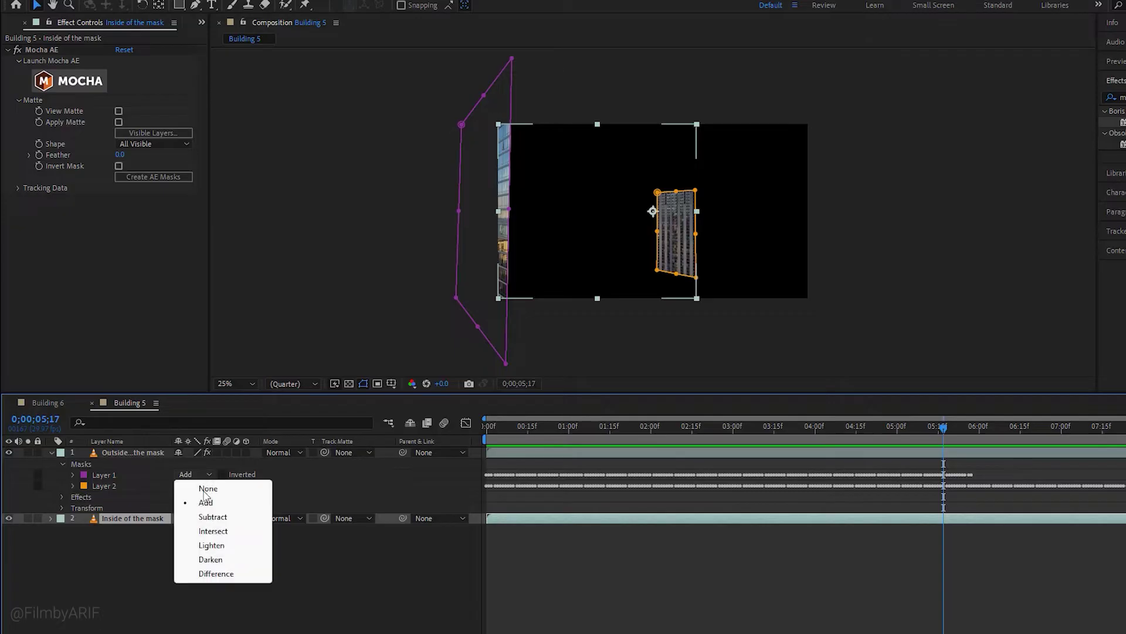
left_click(209, 517)
left_click(203, 486)
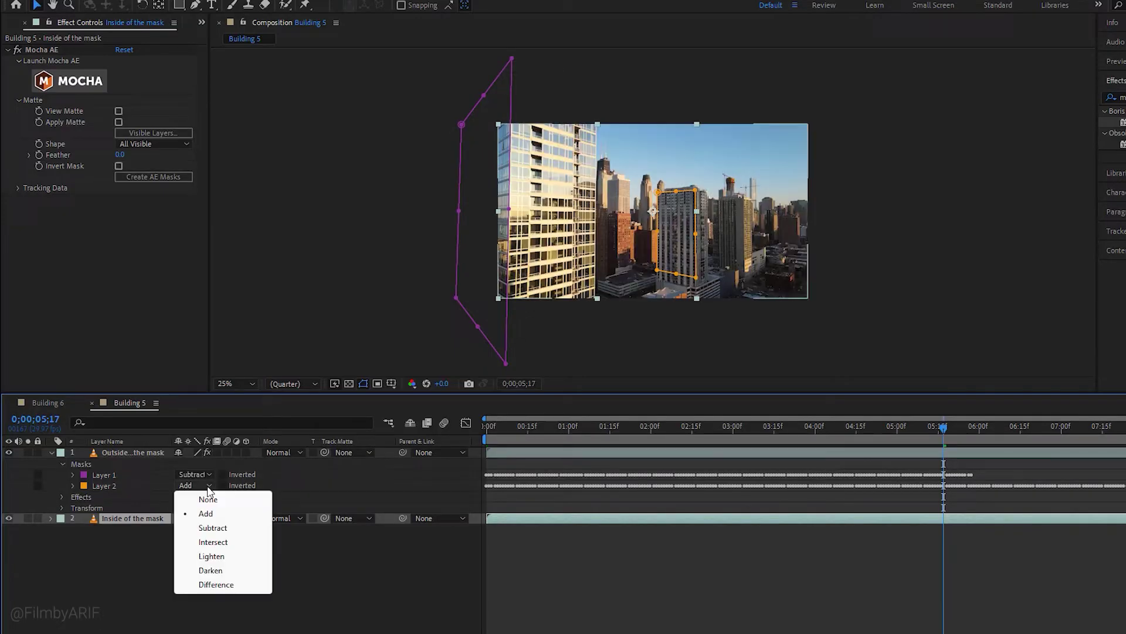
left_click(209, 527)
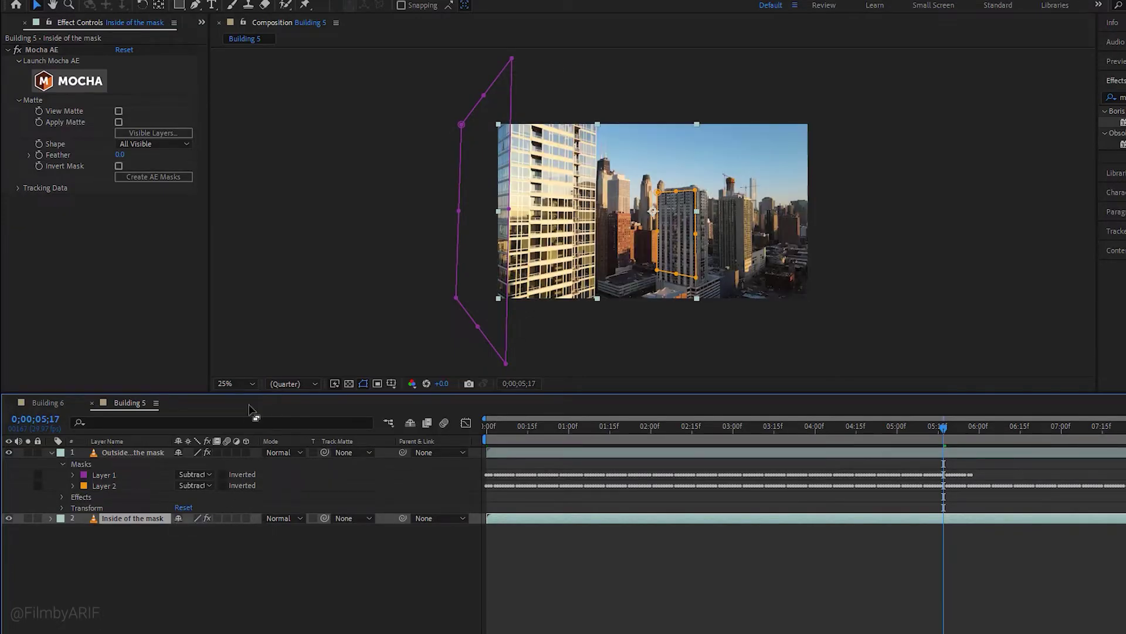
Step: Fit the preview, scrub the shot and toggle each layer's visibility to check the cut-out facades
left_click(248, 385)
left_click(247, 397)
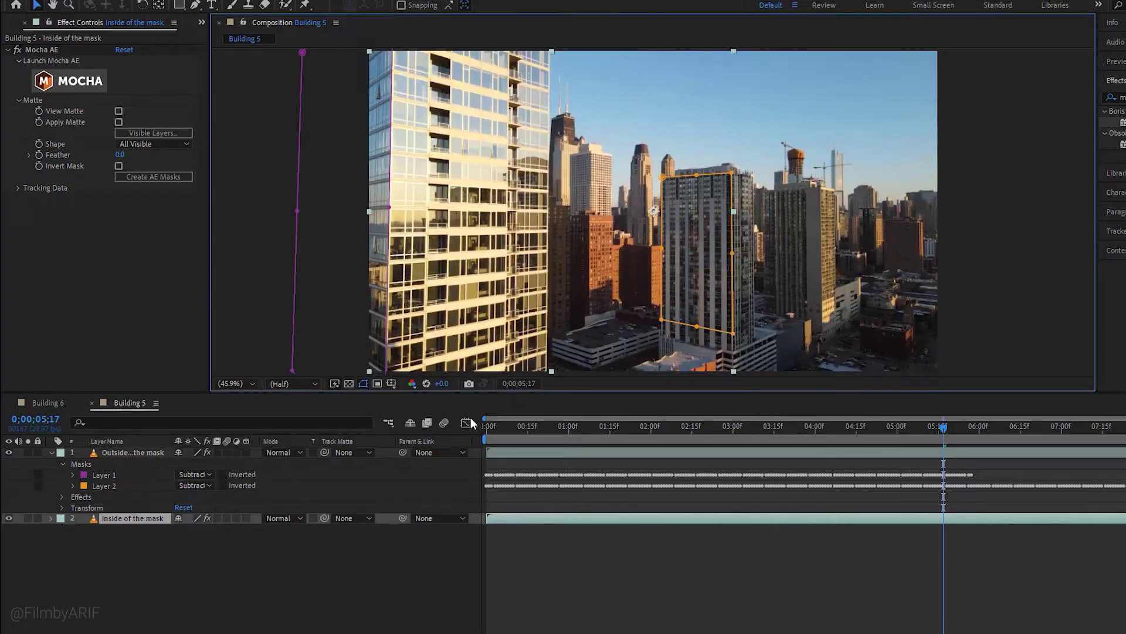
left_click_drag(499, 426, 530, 427)
left_click(8, 451)
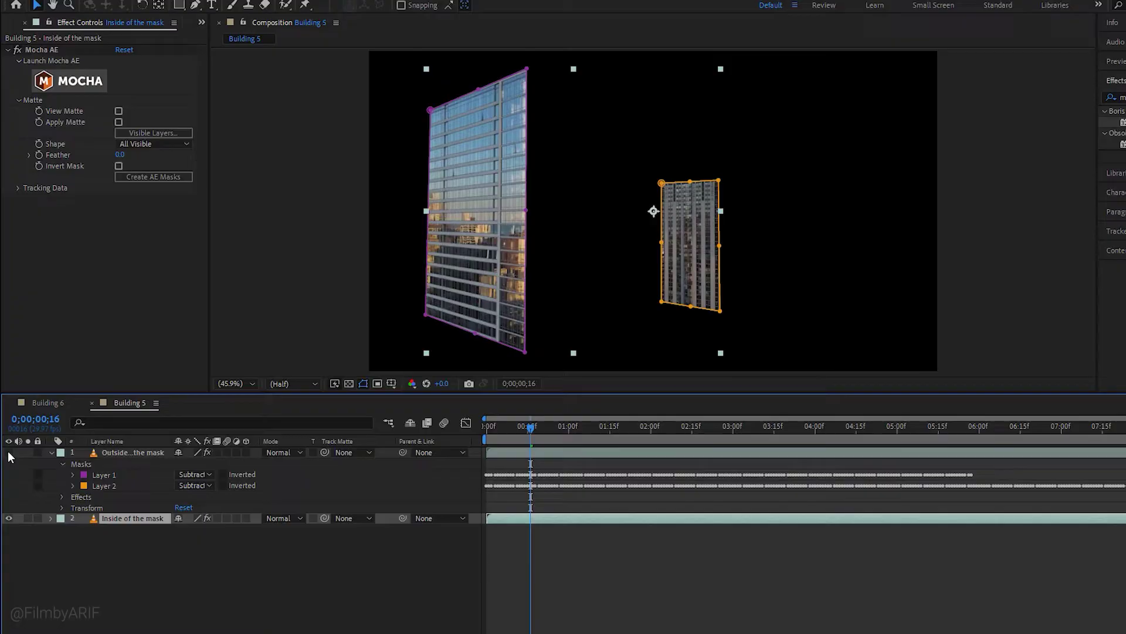
left_click(8, 452)
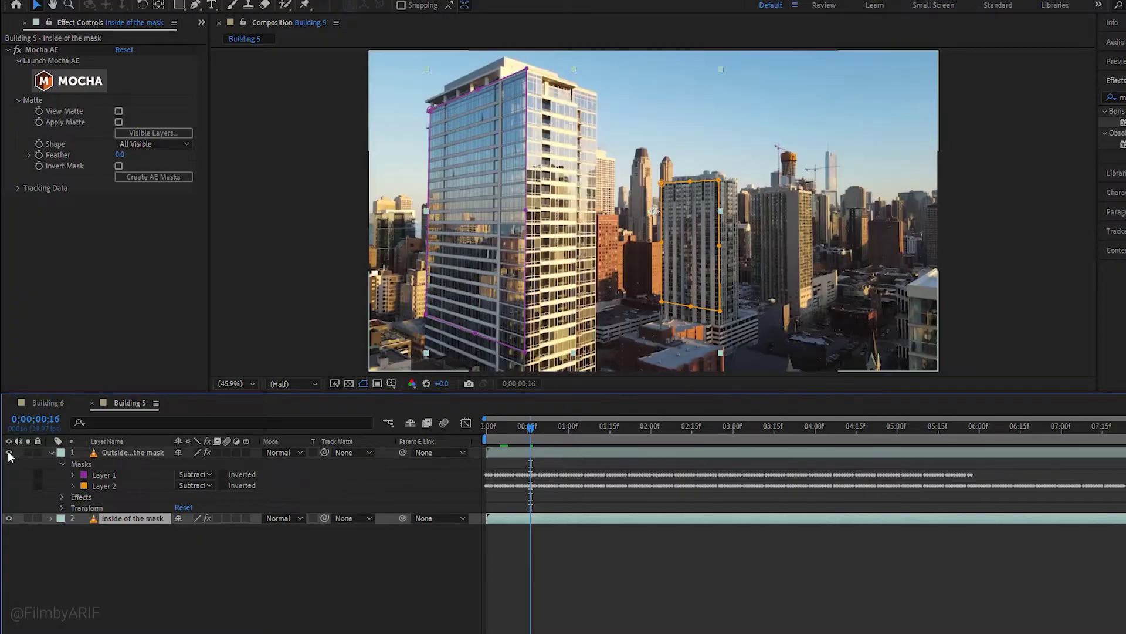
left_click(8, 518)
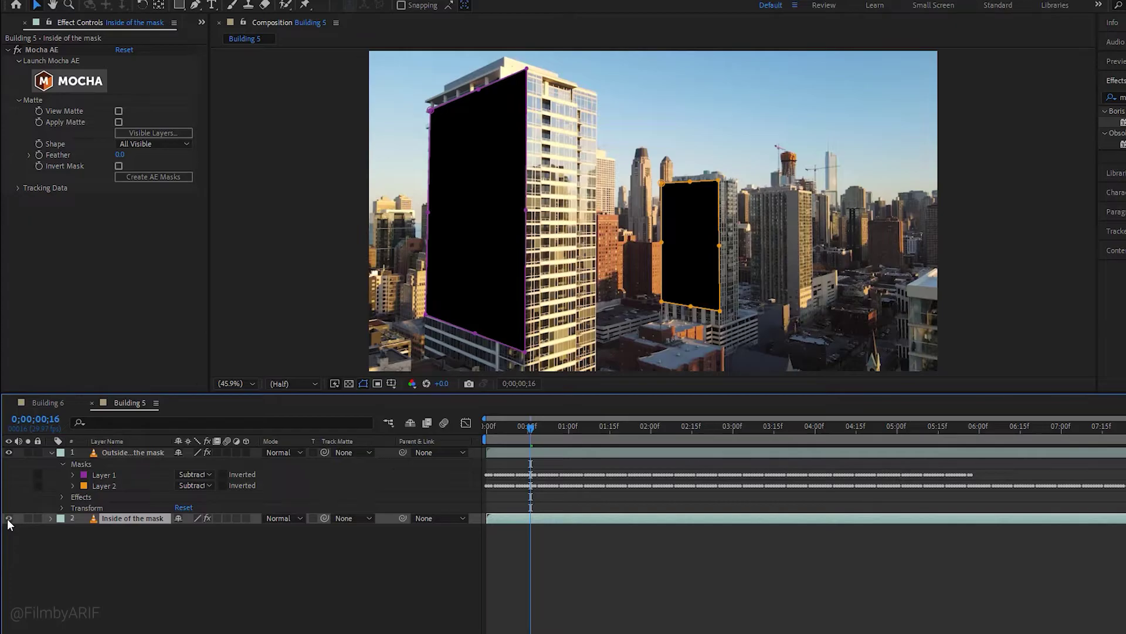
left_click(8, 518)
left_click(52, 453)
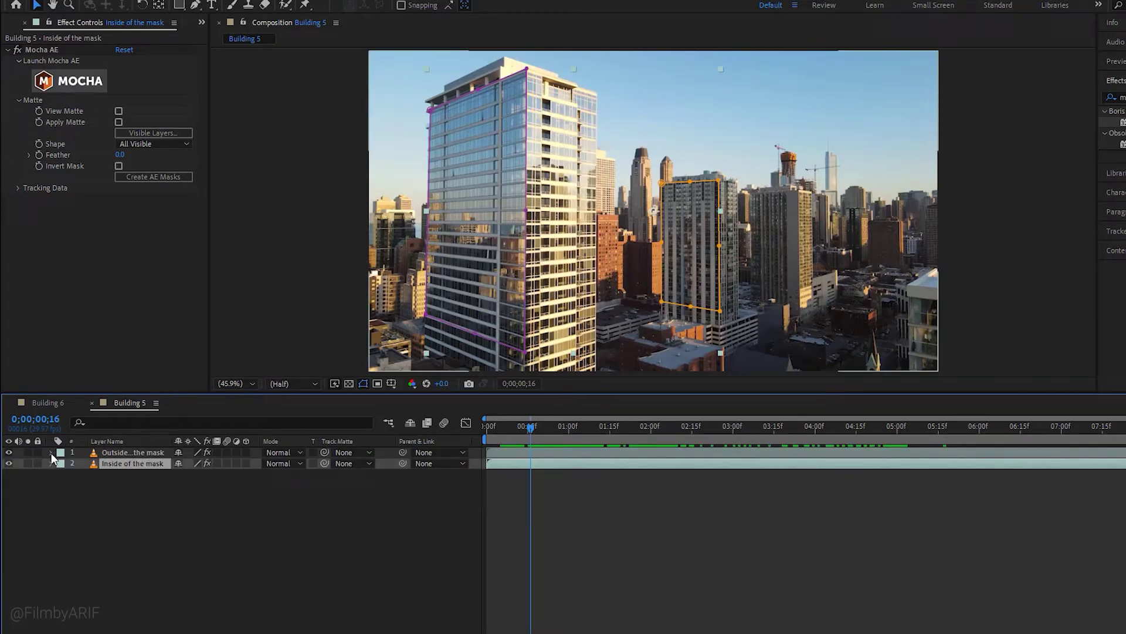
Step: From the Project panel, drop Time and Tunnel Zoom between the Outside and Inside of the mask layers
left_click(201, 22)
left_click(220, 37)
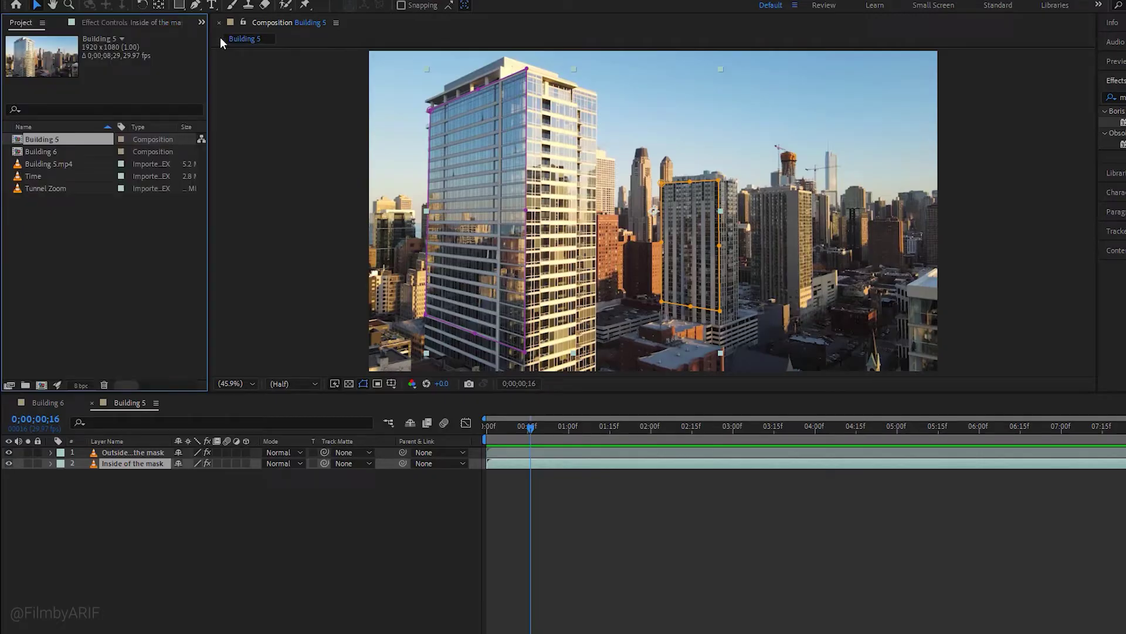
left_click(31, 176)
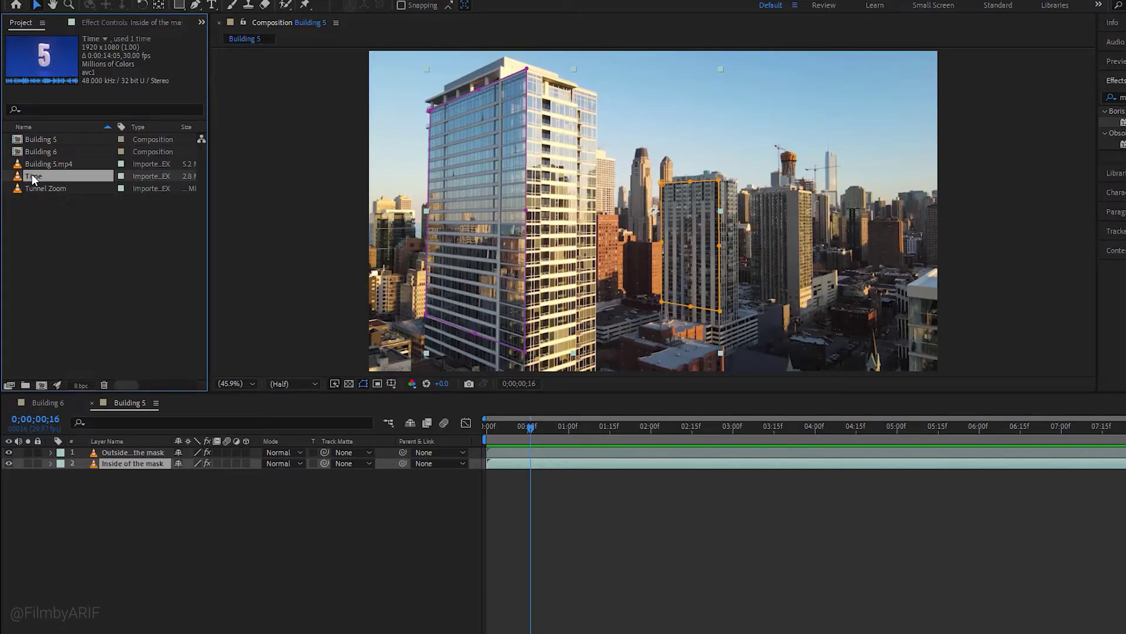
left_click_drag(32, 174, 106, 463)
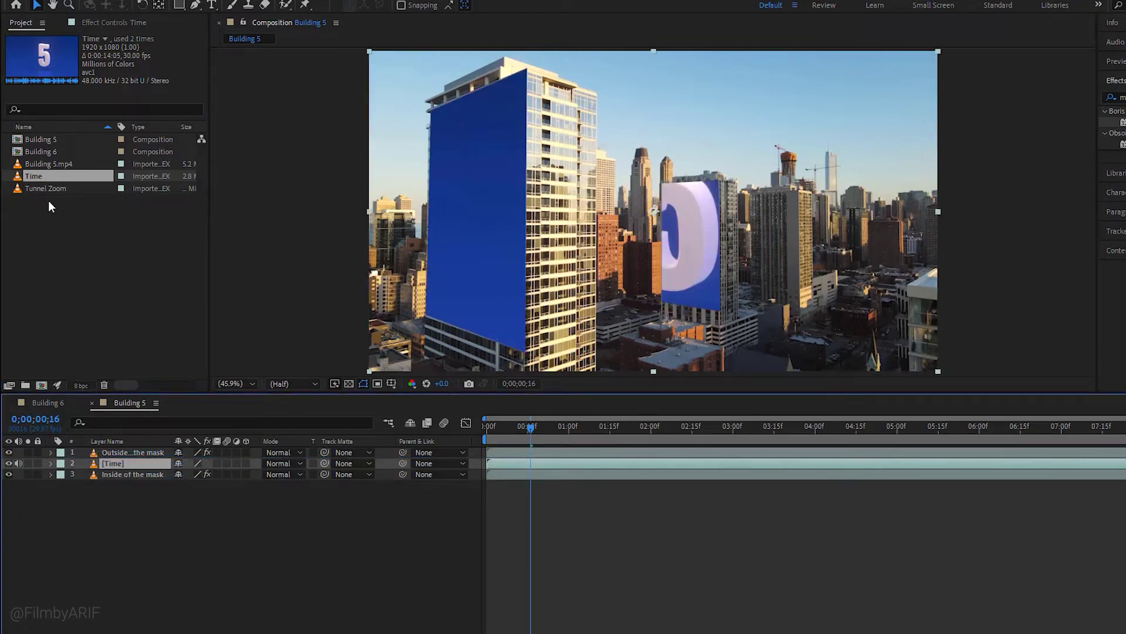
left_click_drag(48, 187, 110, 462)
Step: Copy Inside of the mask's 960,540 Anchor Point and paste it onto the Time layer
key("a")
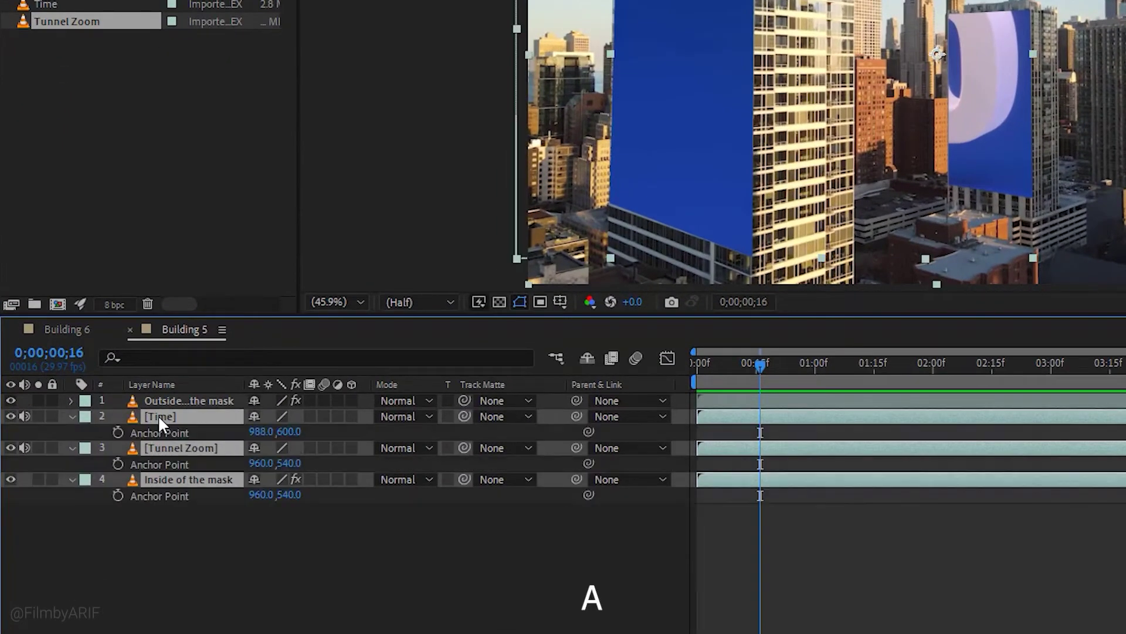
left_click_drag(294, 494, 295, 496)
left_click(170, 495)
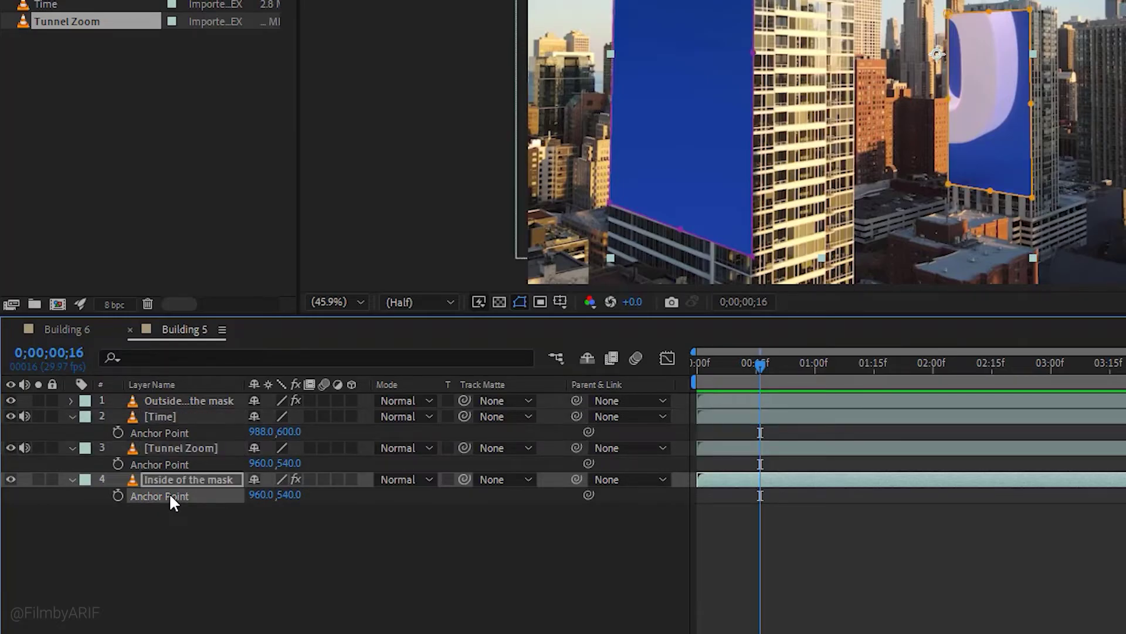
key("ctrl+c")
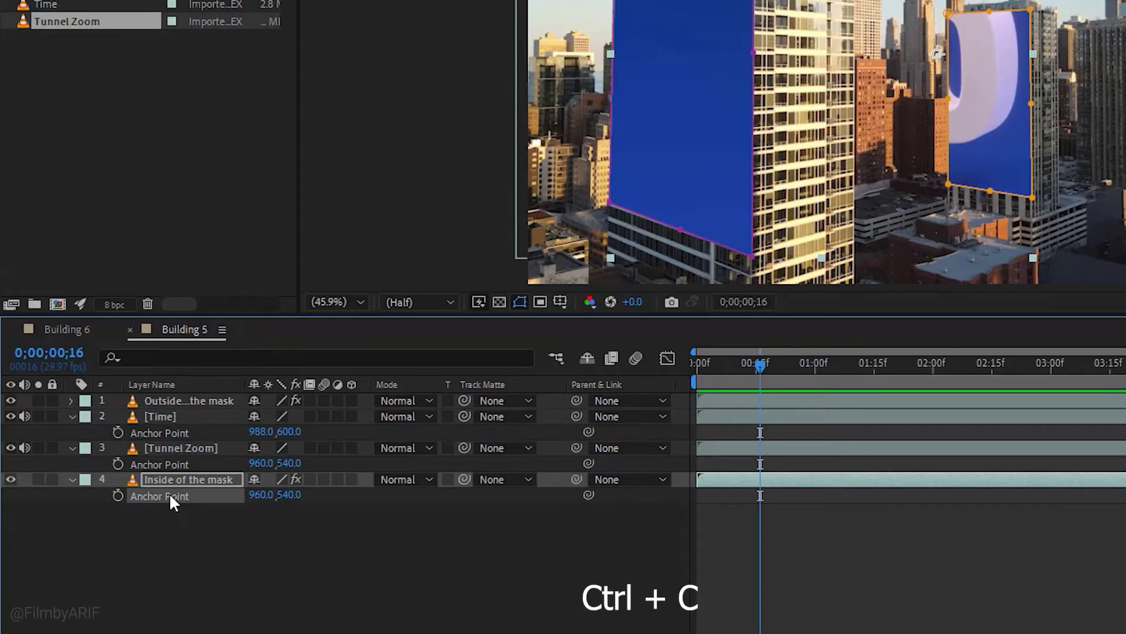
left_click(172, 430)
key("ctrl+v")
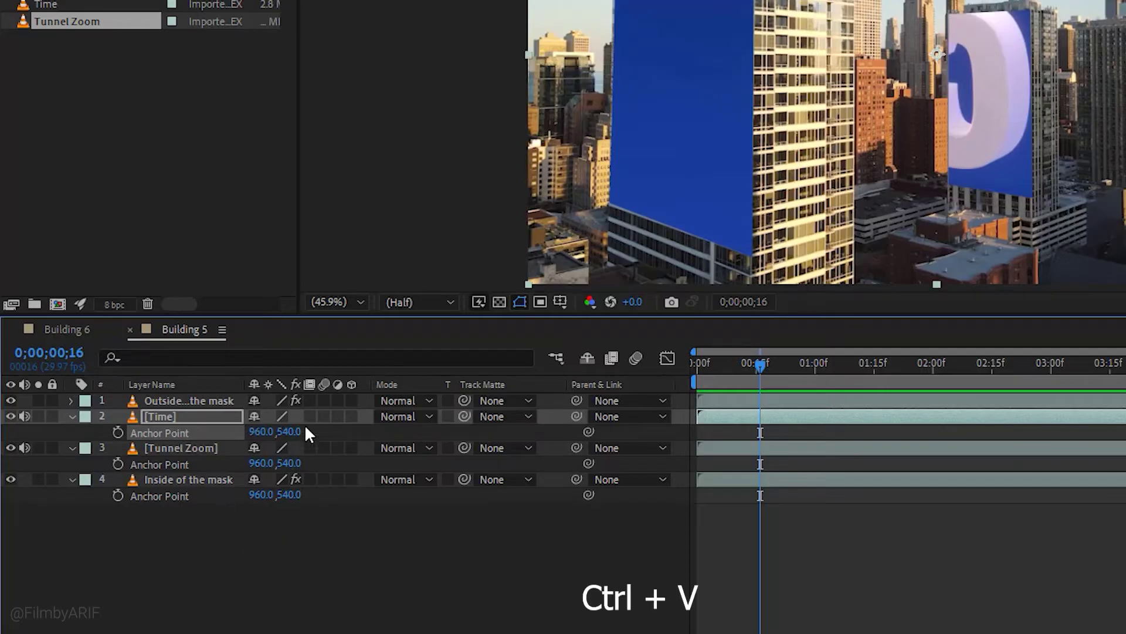
left_click_drag(210, 549, 212, 427)
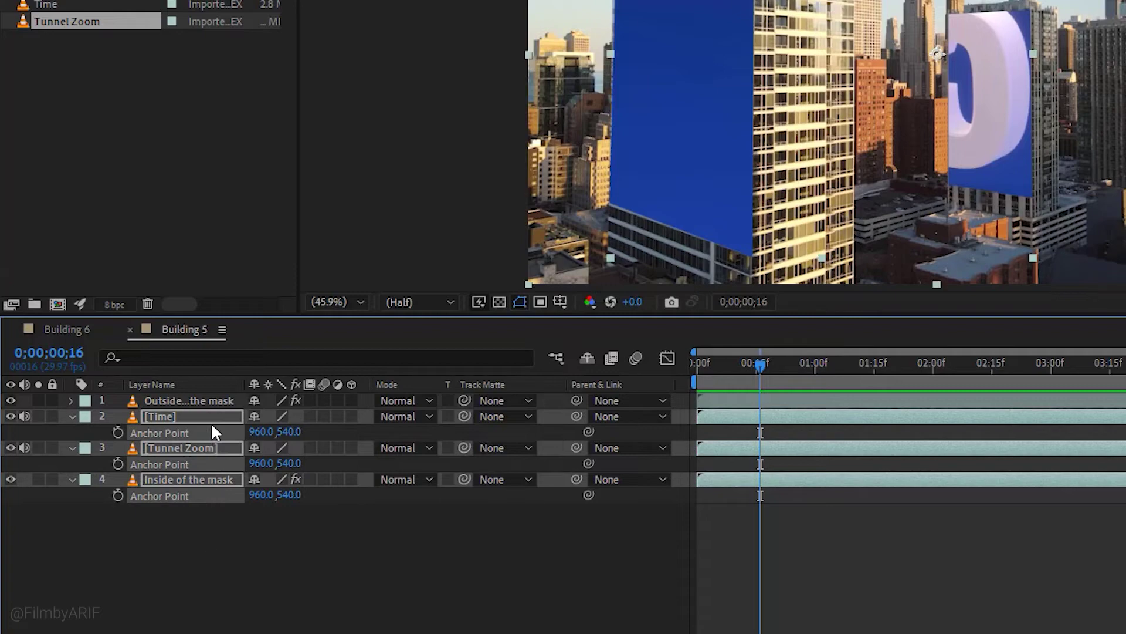
key("a")
left_click(214, 502)
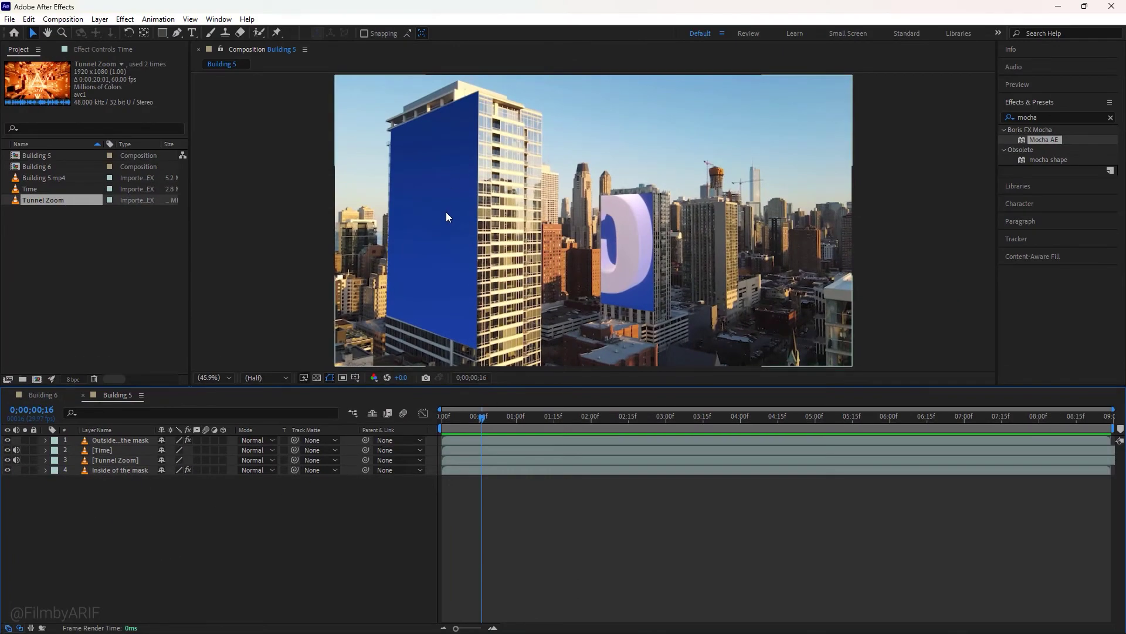
Step: Toggle Outside, Time and Tunnel Zoom off and on to preview, then select Inside of the mask
left_click(8, 440)
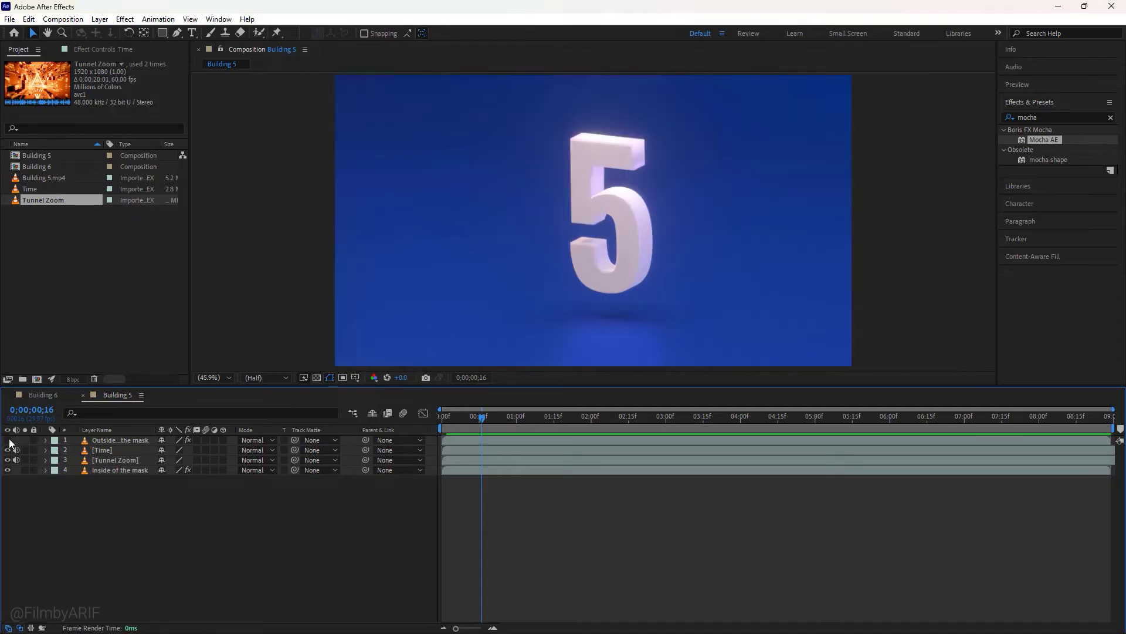
left_click(8, 450)
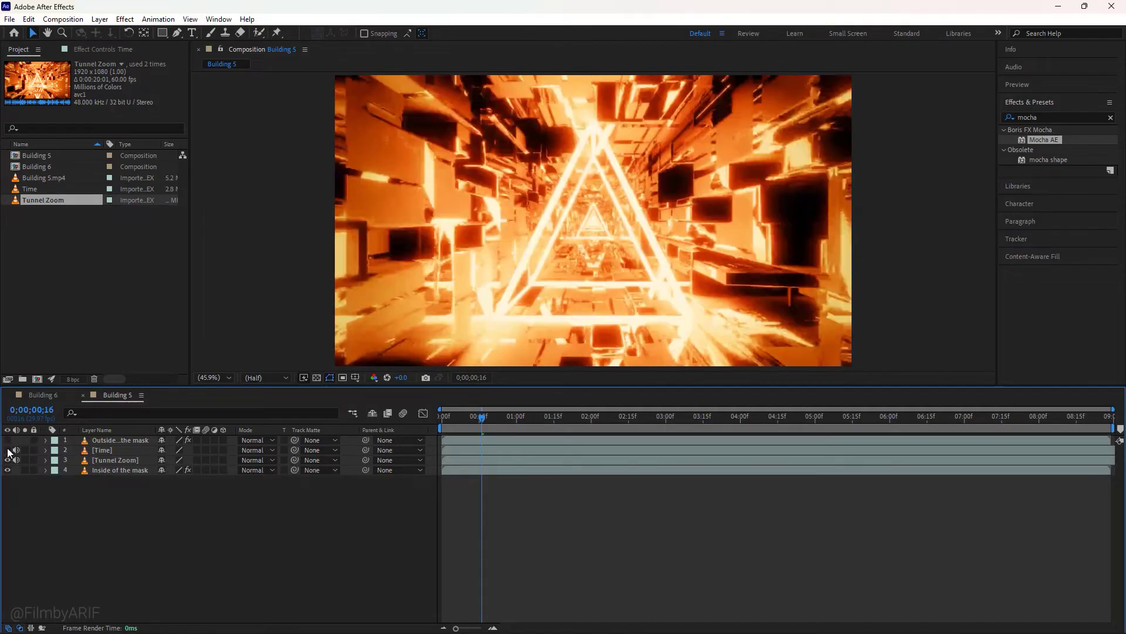
left_click(7, 460)
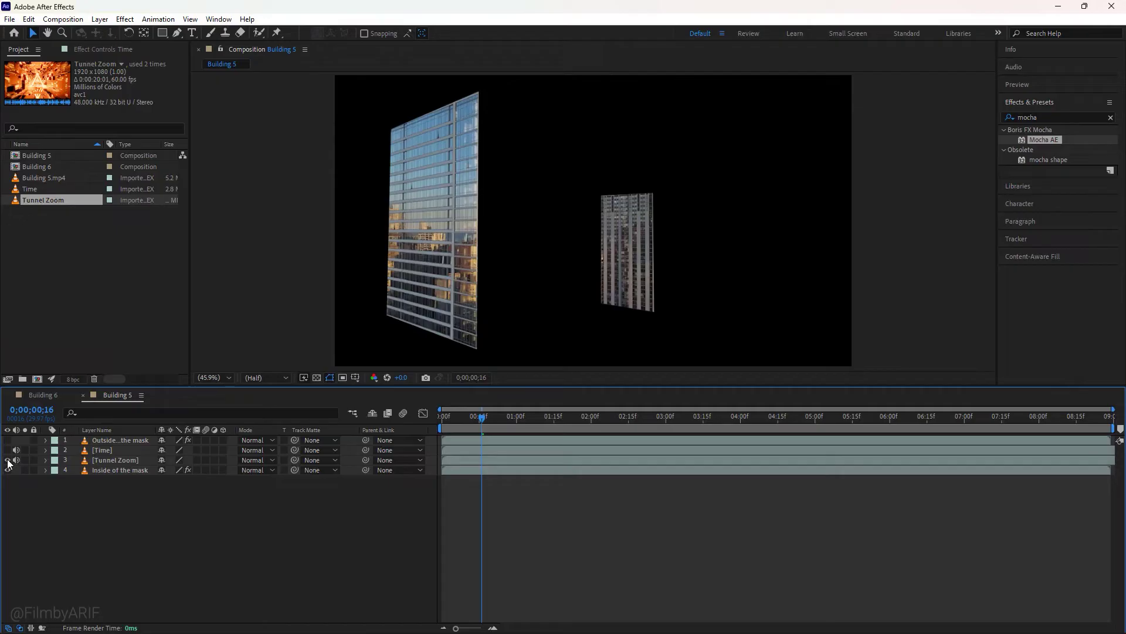
left_click(8, 460)
left_click(8, 450)
left_click(8, 440)
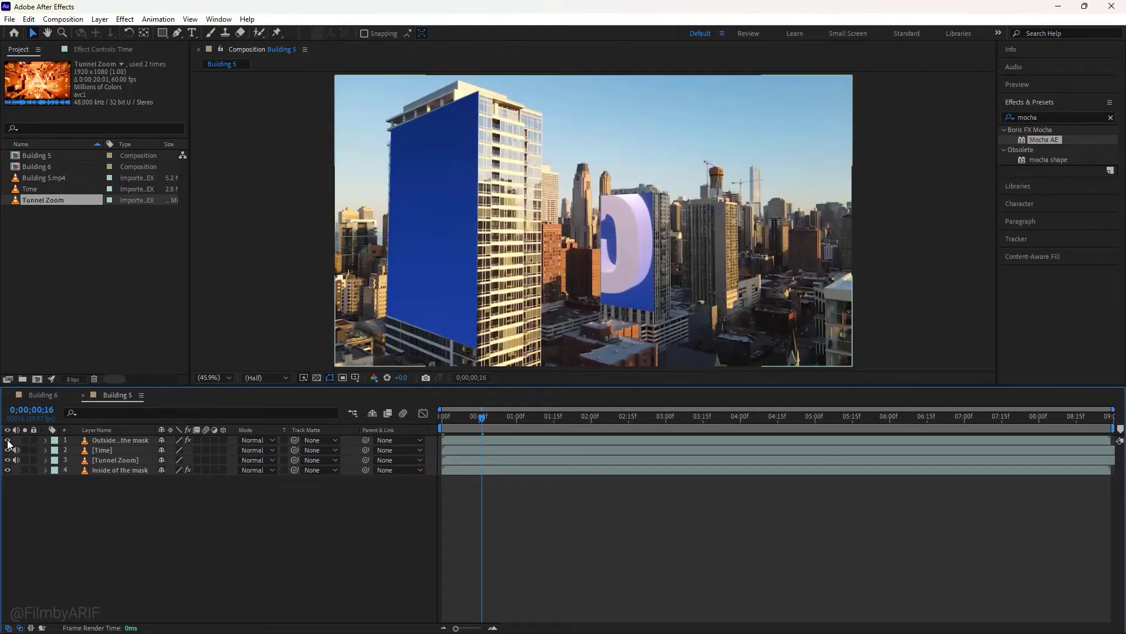
left_click(109, 469)
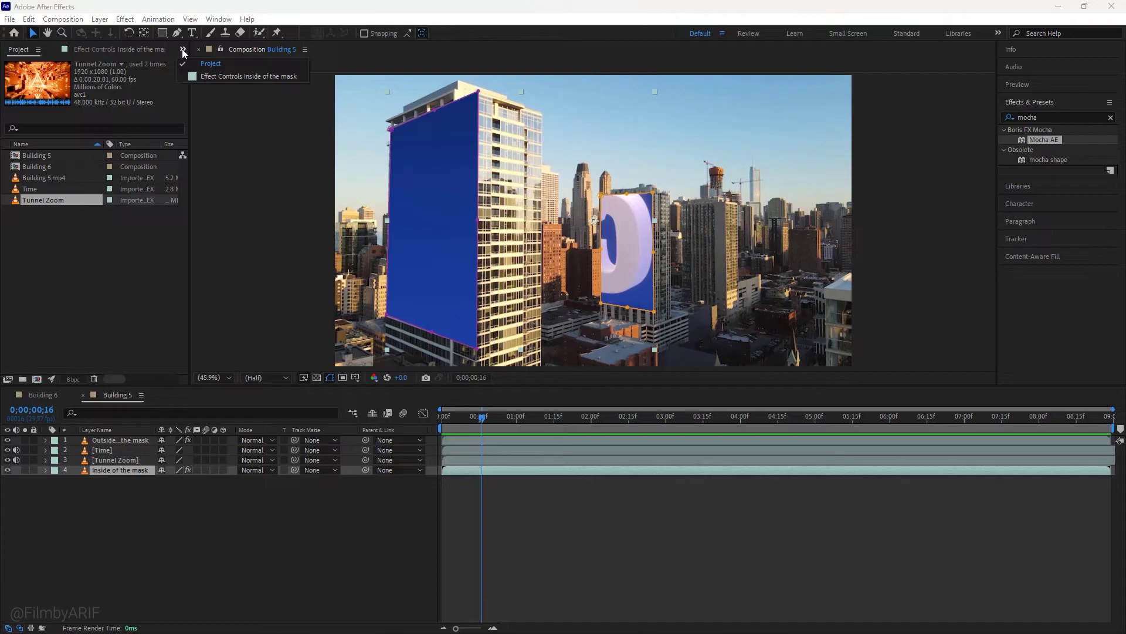
Step: In Inside of the mask's Effect Controls, create Mocha track data from Layer 1
left_click(209, 76)
left_click(21, 170)
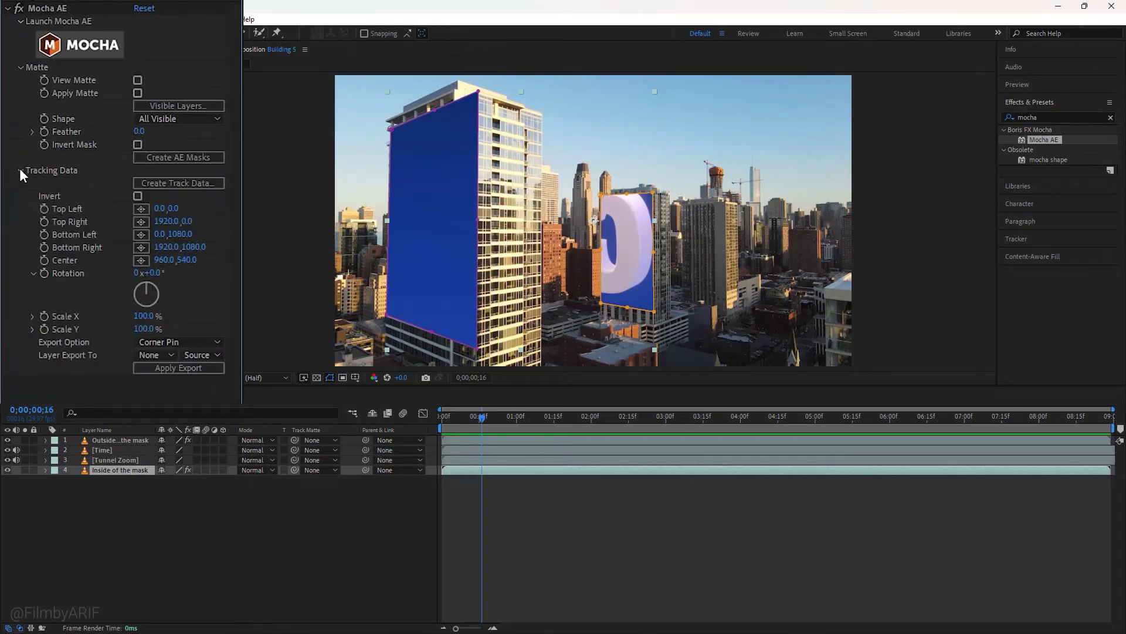
left_click(186, 182)
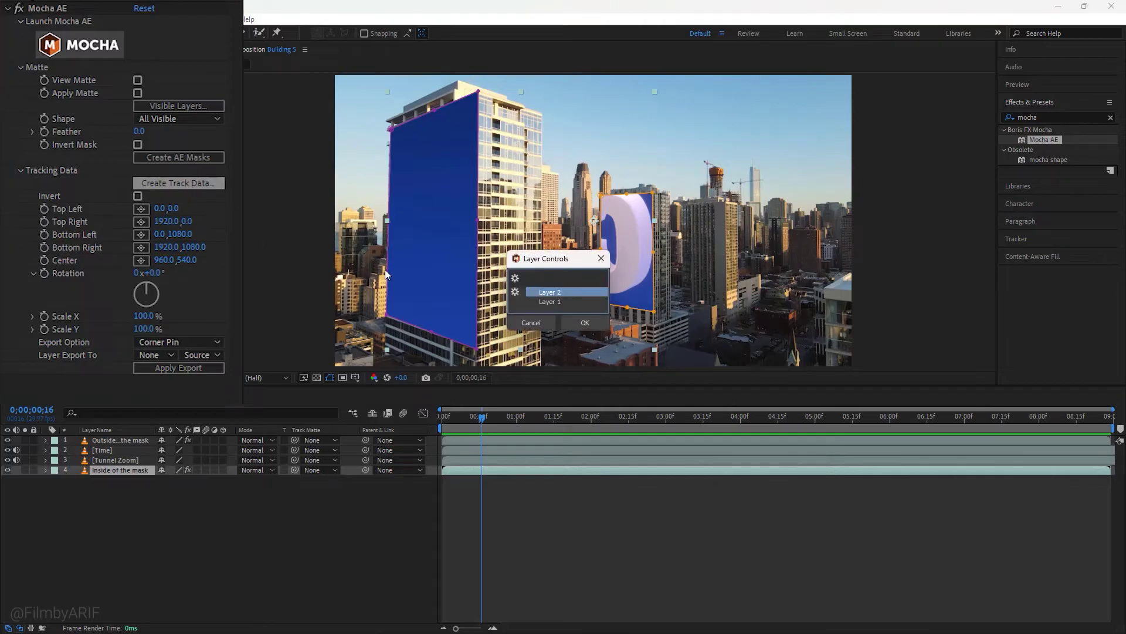
left_click(548, 302)
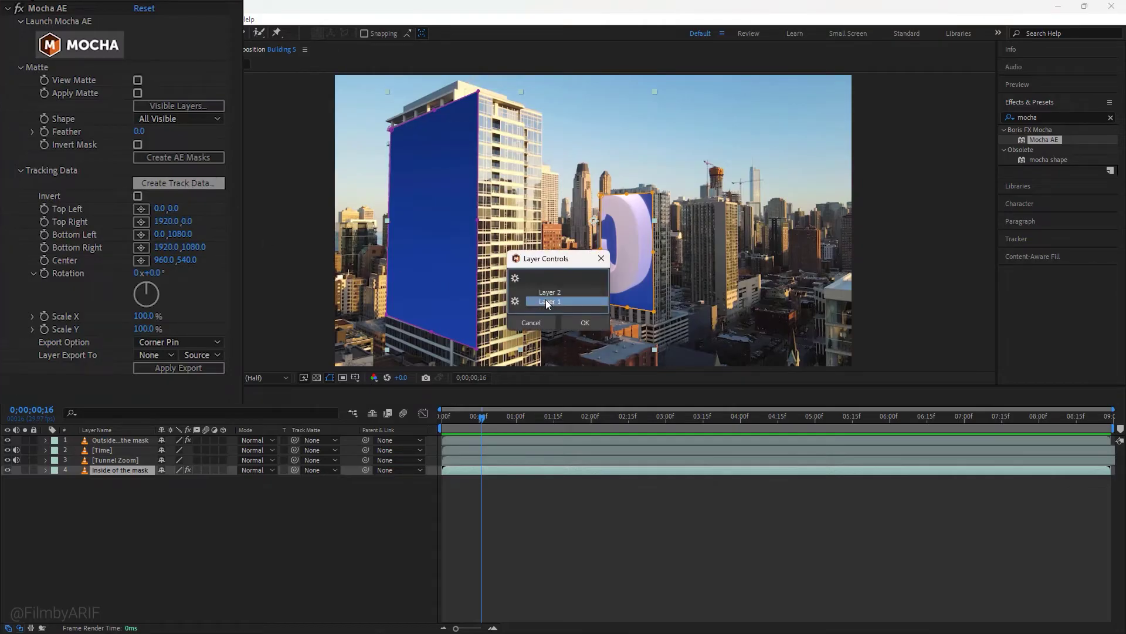
left_click(584, 323)
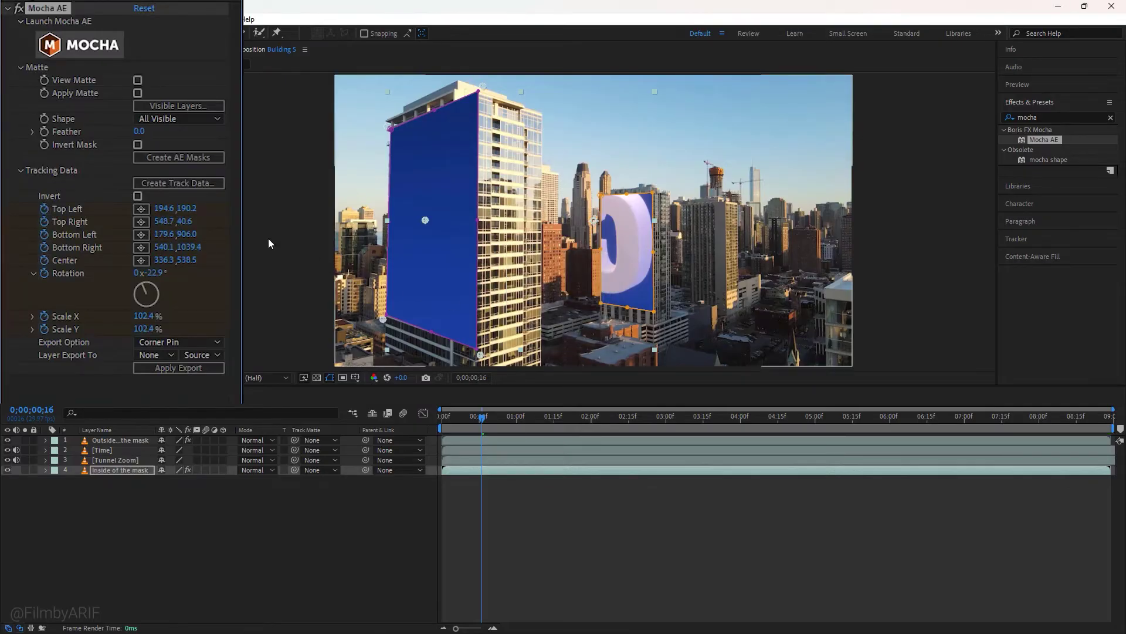
Step: Export the track as Corner Pin to Tunnel Zoom and toggle layers to check the pin
left_click(213, 340)
left_click(190, 357)
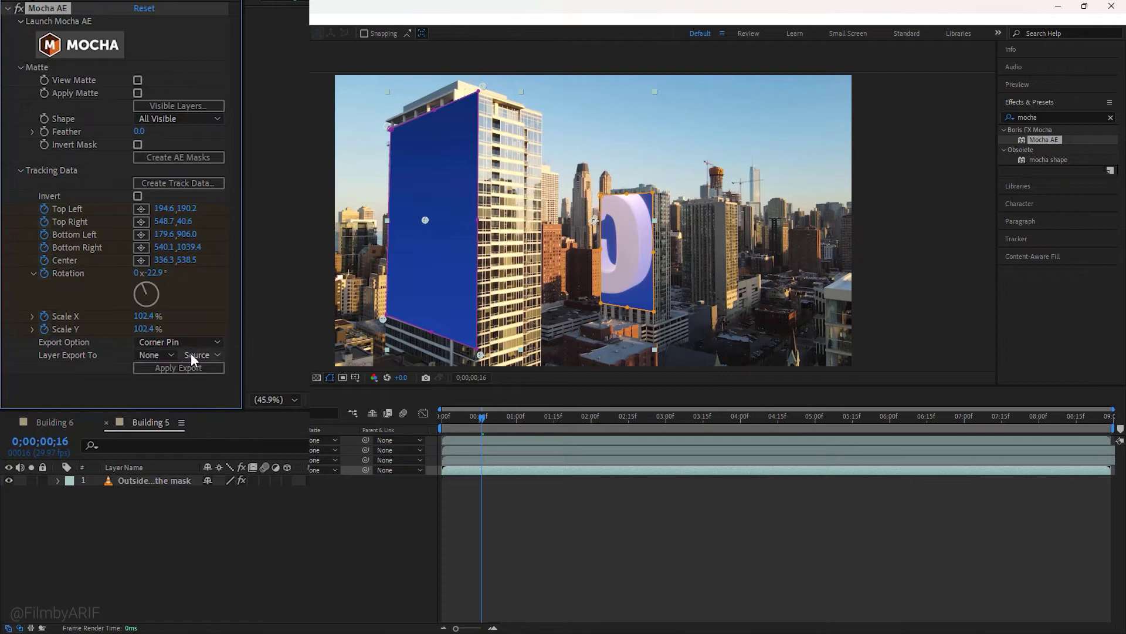
left_click(172, 356)
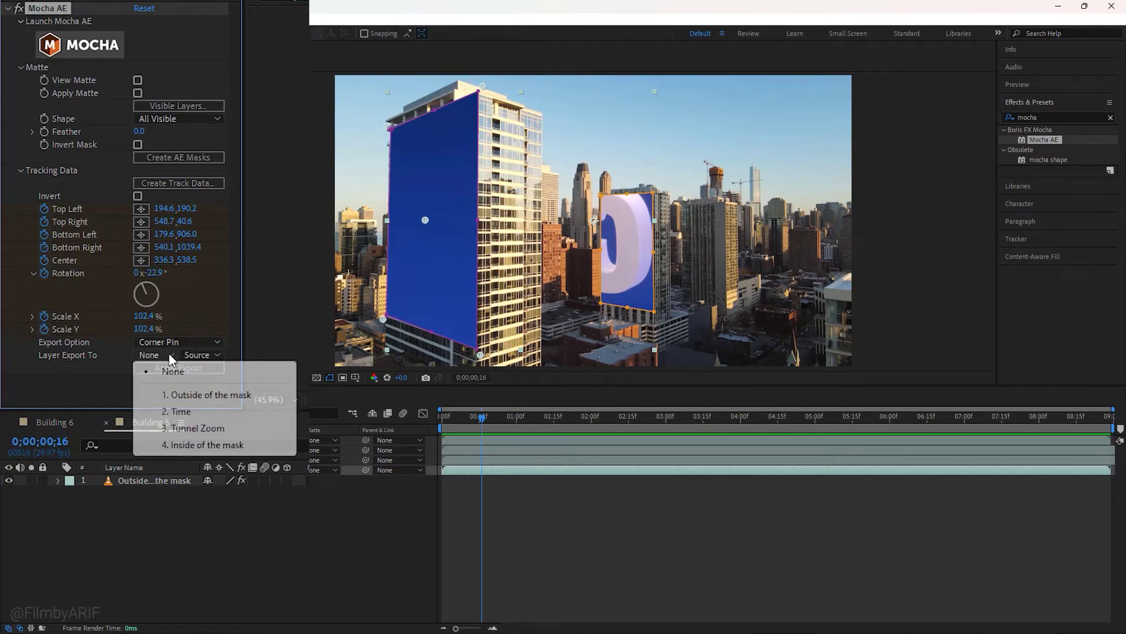
left_click(187, 429)
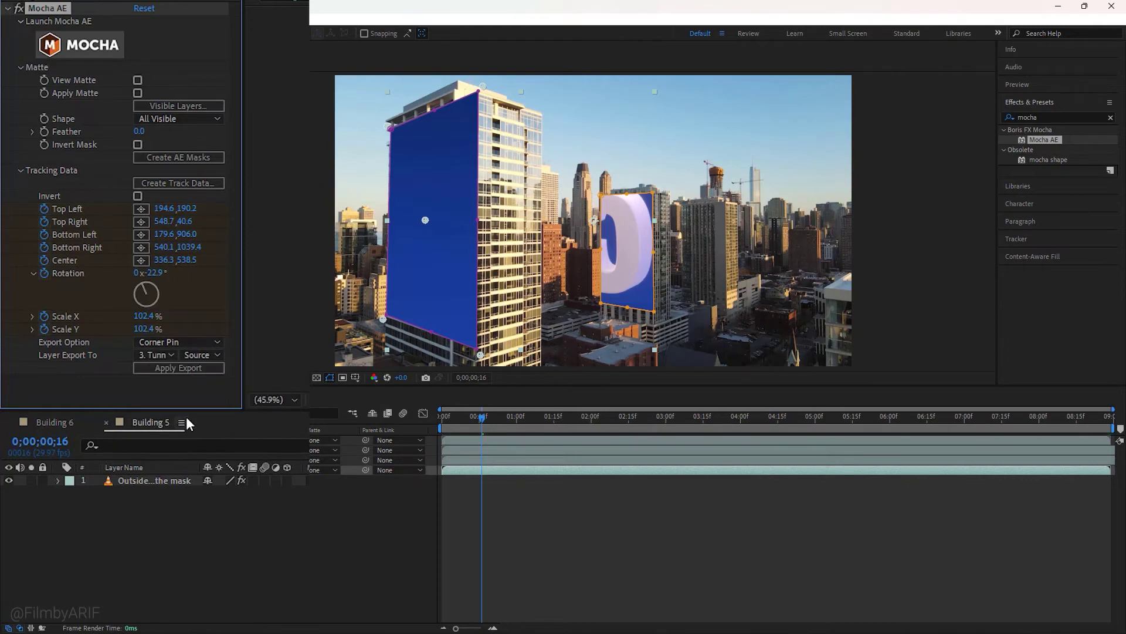
left_click(179, 369)
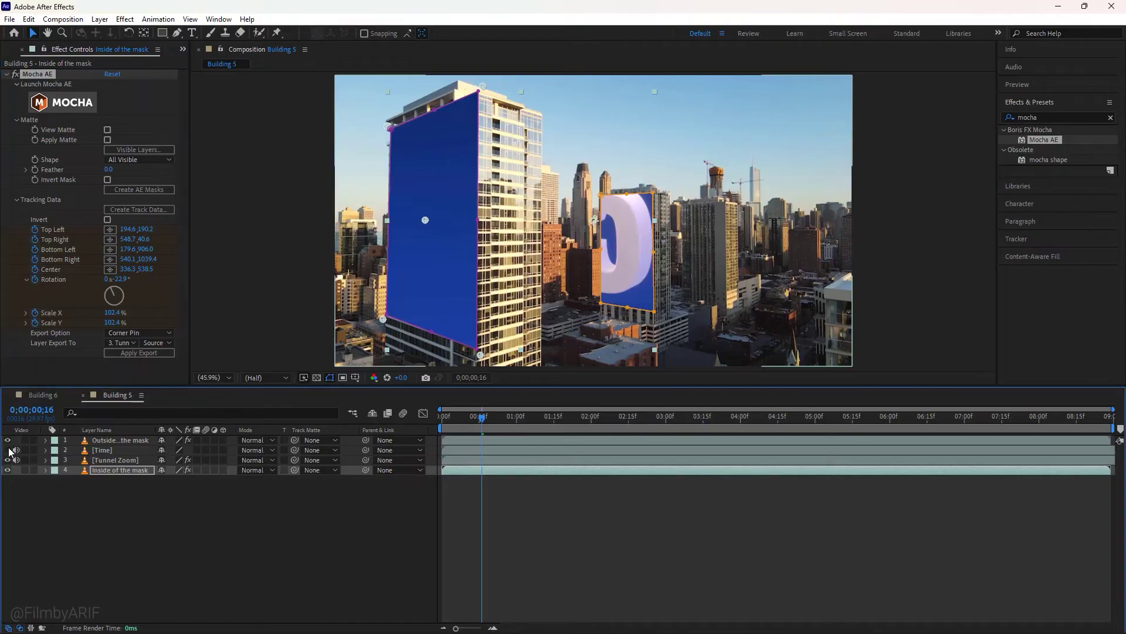
left_click(8, 450)
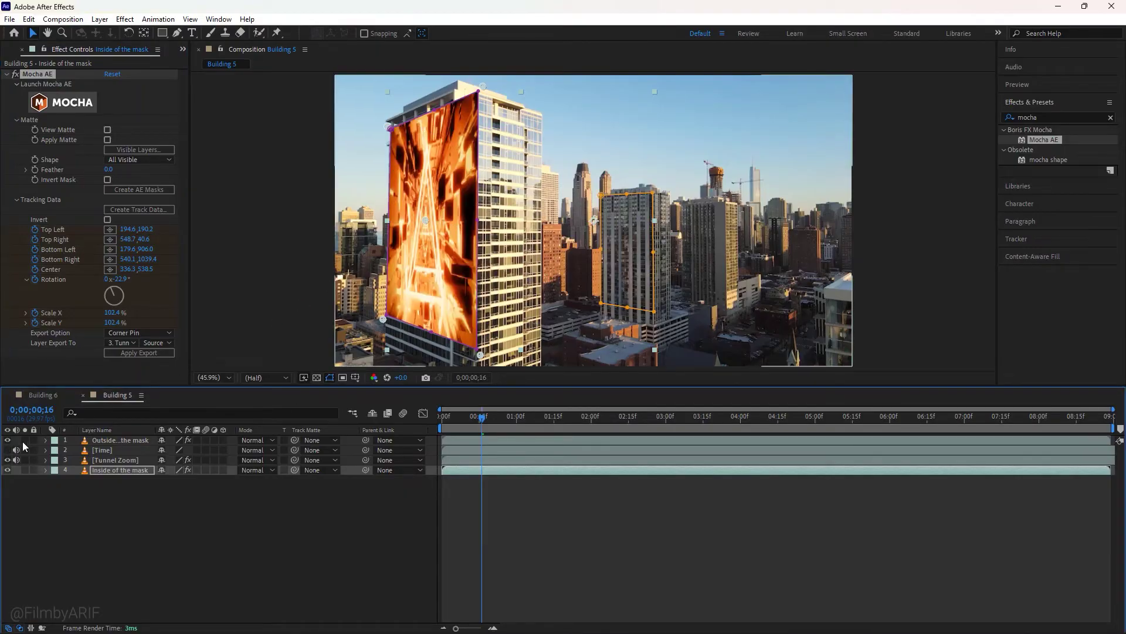
left_click(7, 450)
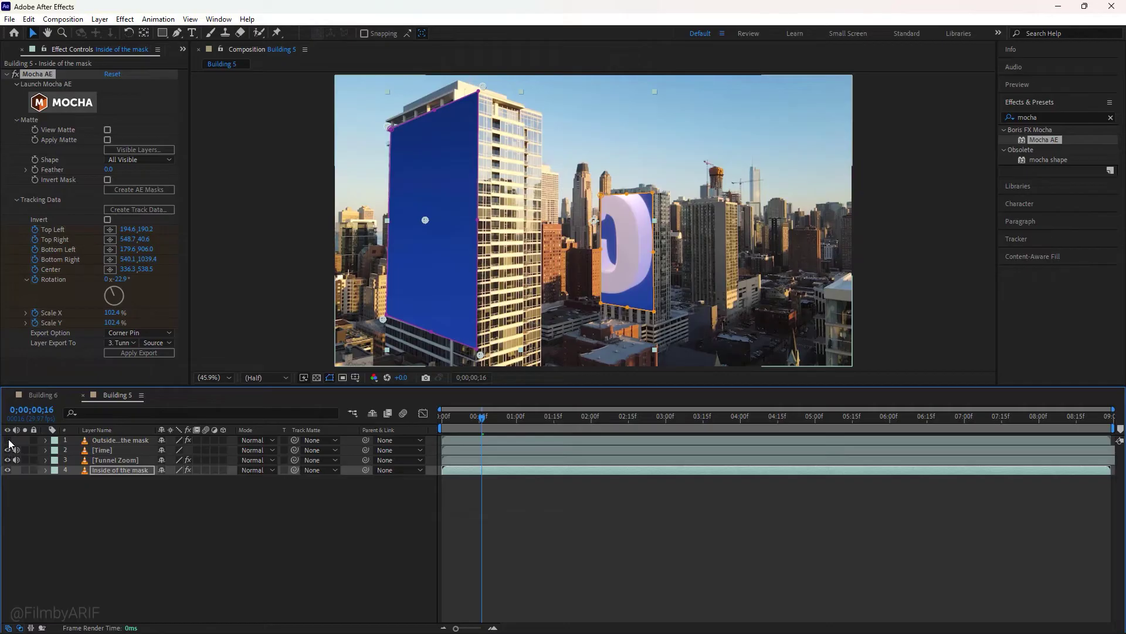
left_click(9, 443)
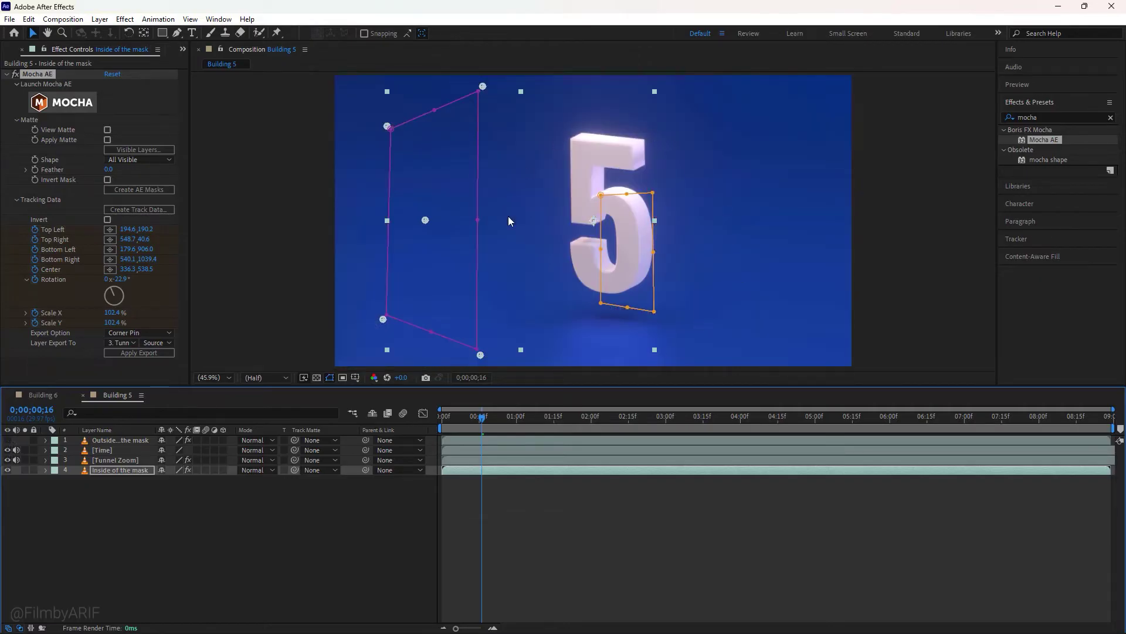
Step: Create Mocha track data from the Layer 2 track for the second building
left_click(9, 441)
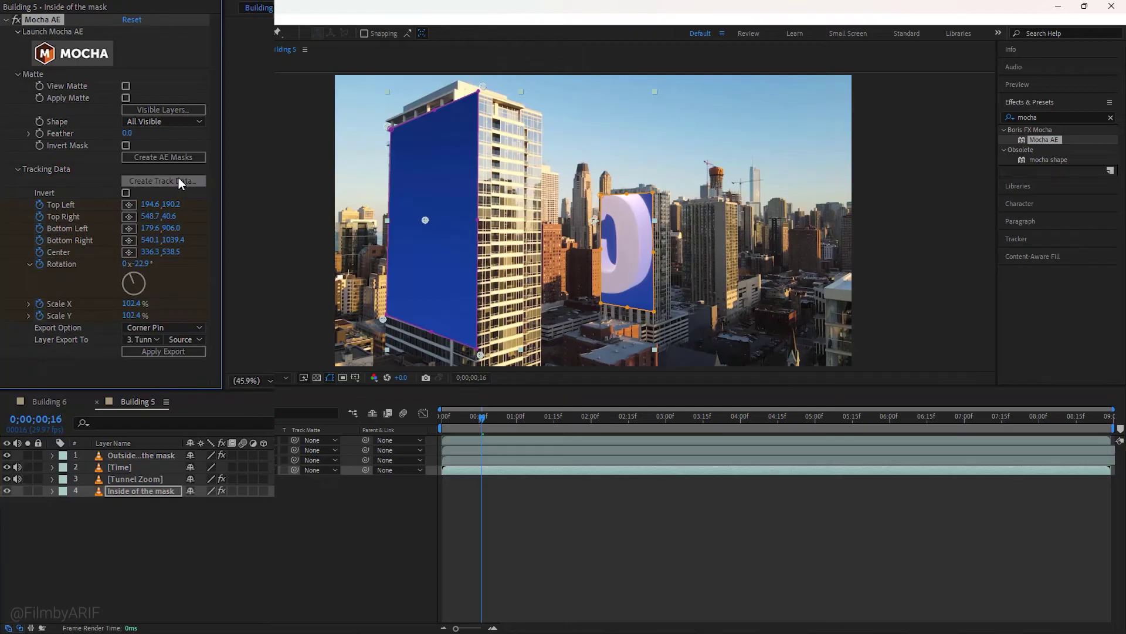
left_click(179, 180)
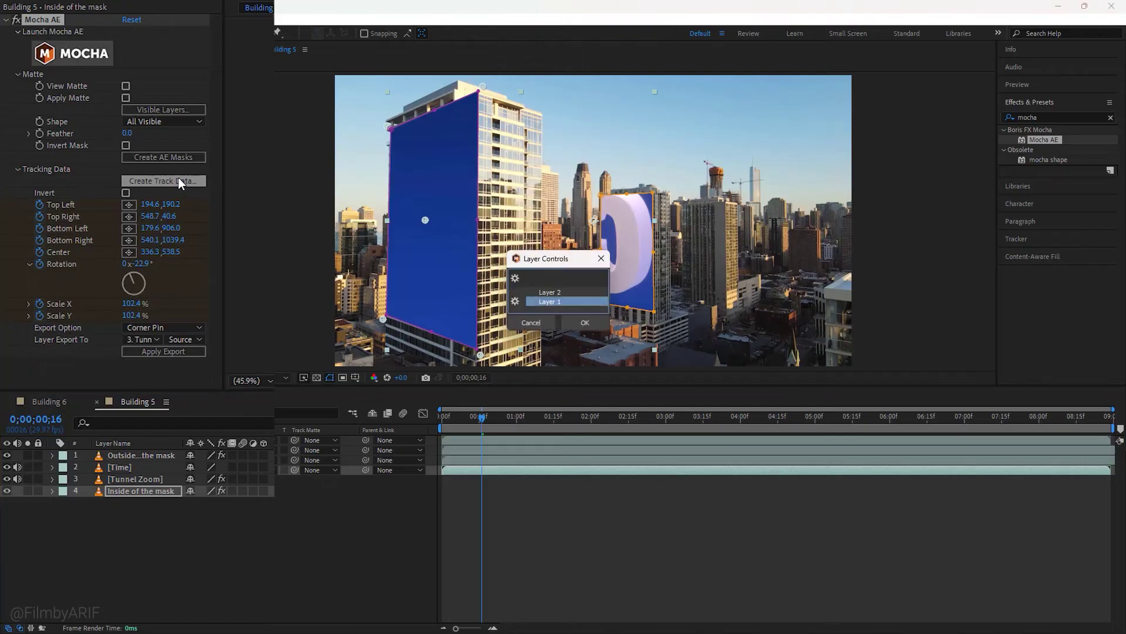
left_click(557, 292)
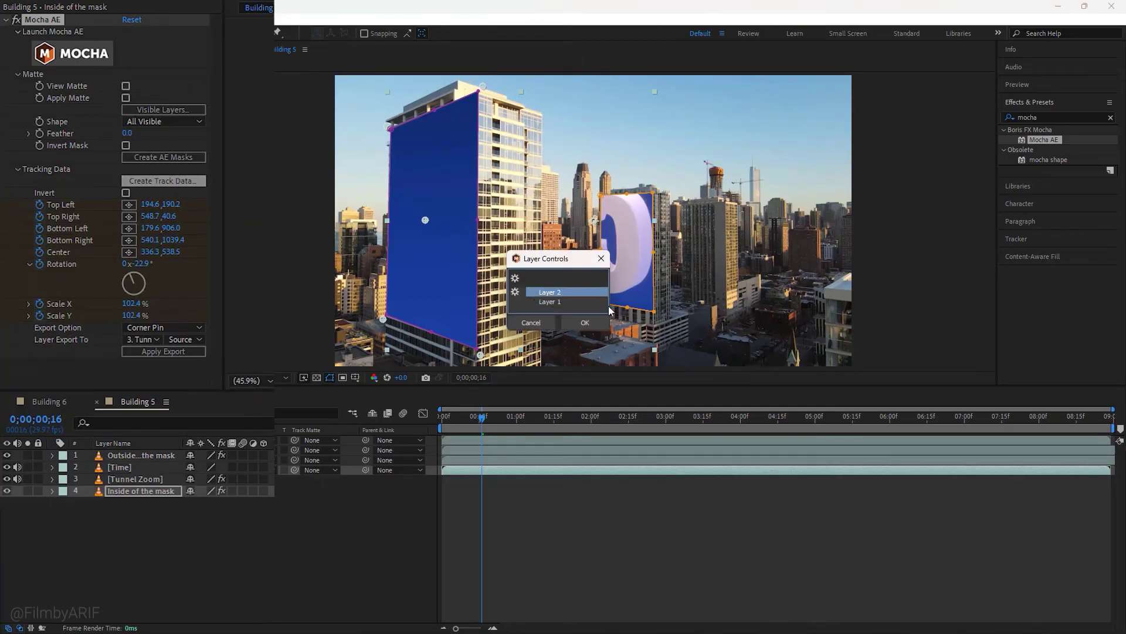
left_click(586, 322)
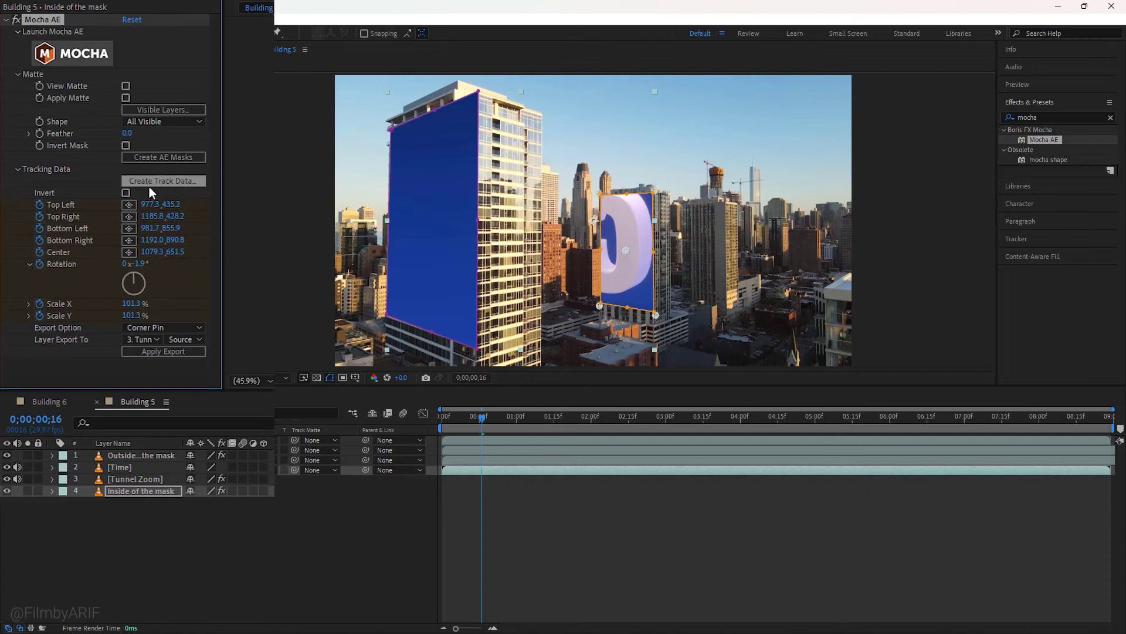
Step: Apply the corner pin export to the Time layer and toggle the city footage to check both pins
left_click(147, 340)
left_click(164, 394)
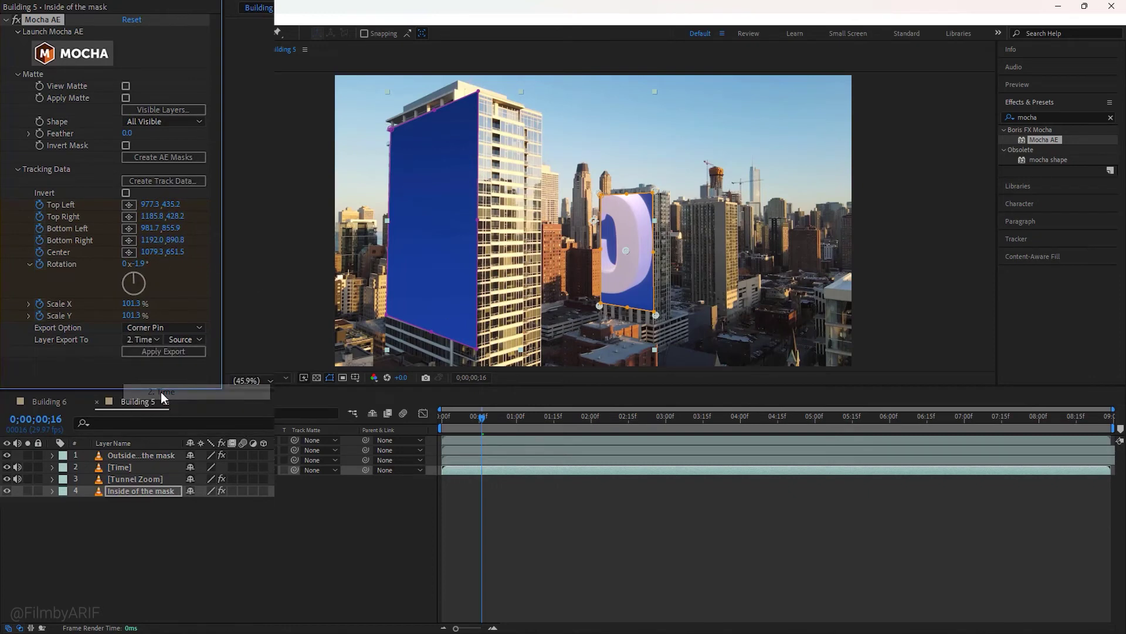
left_click(162, 351)
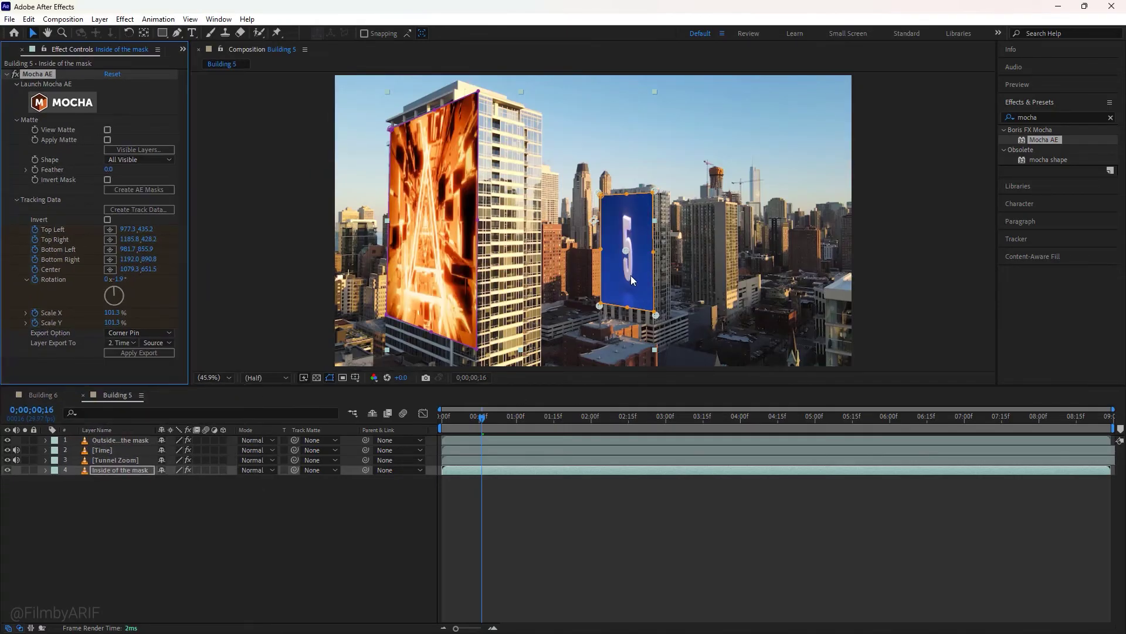
left_click(8, 440)
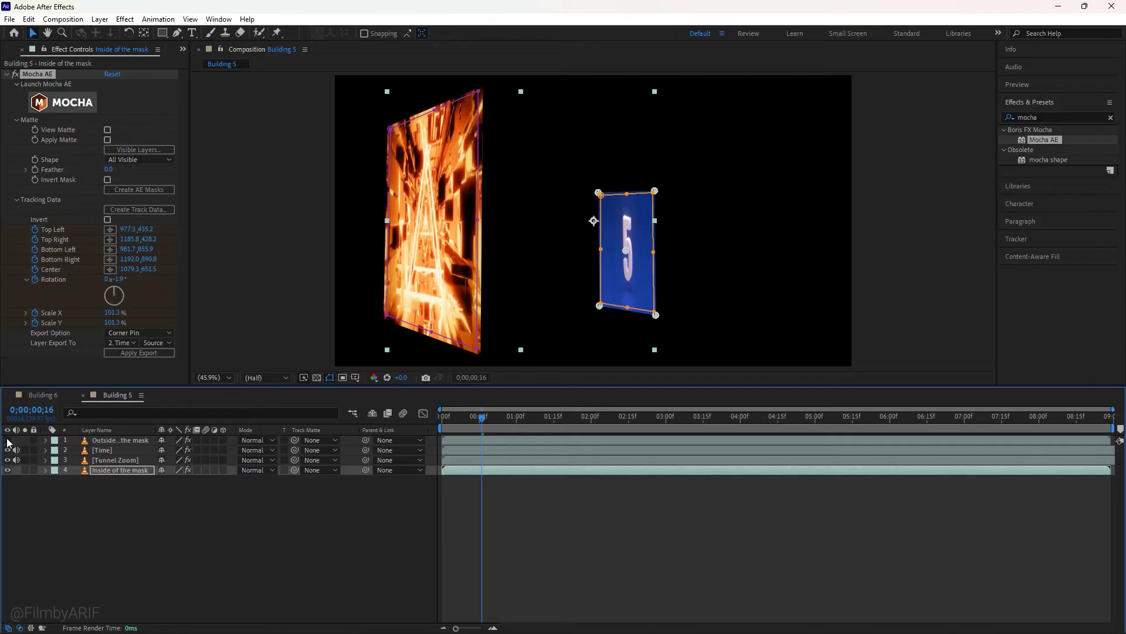
left_click(8, 440)
left_click(449, 417)
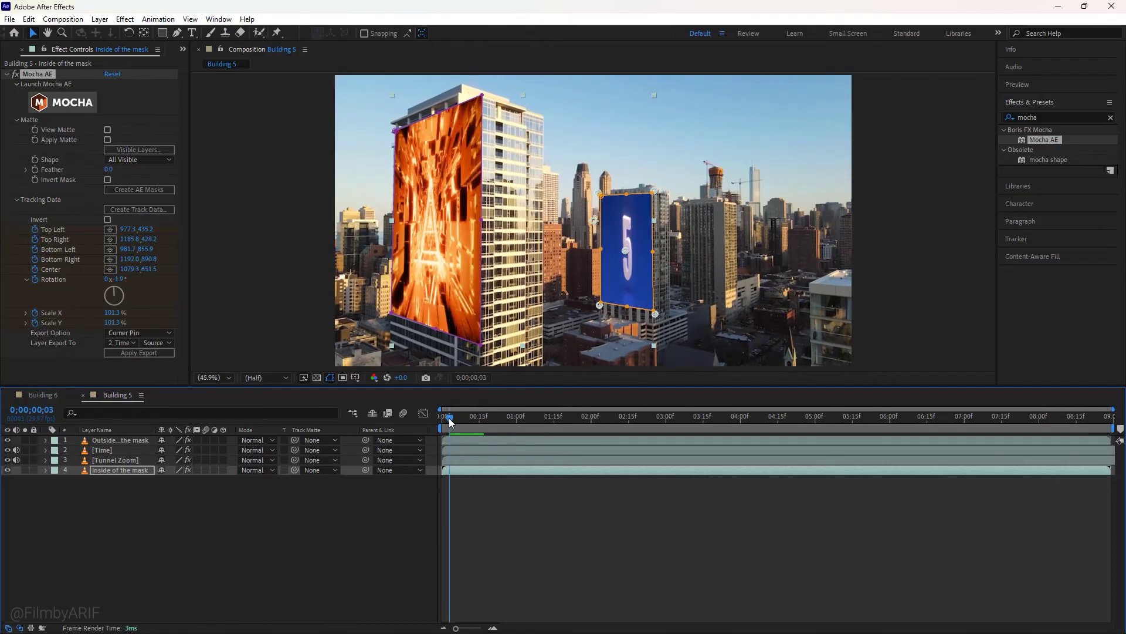
key("space")
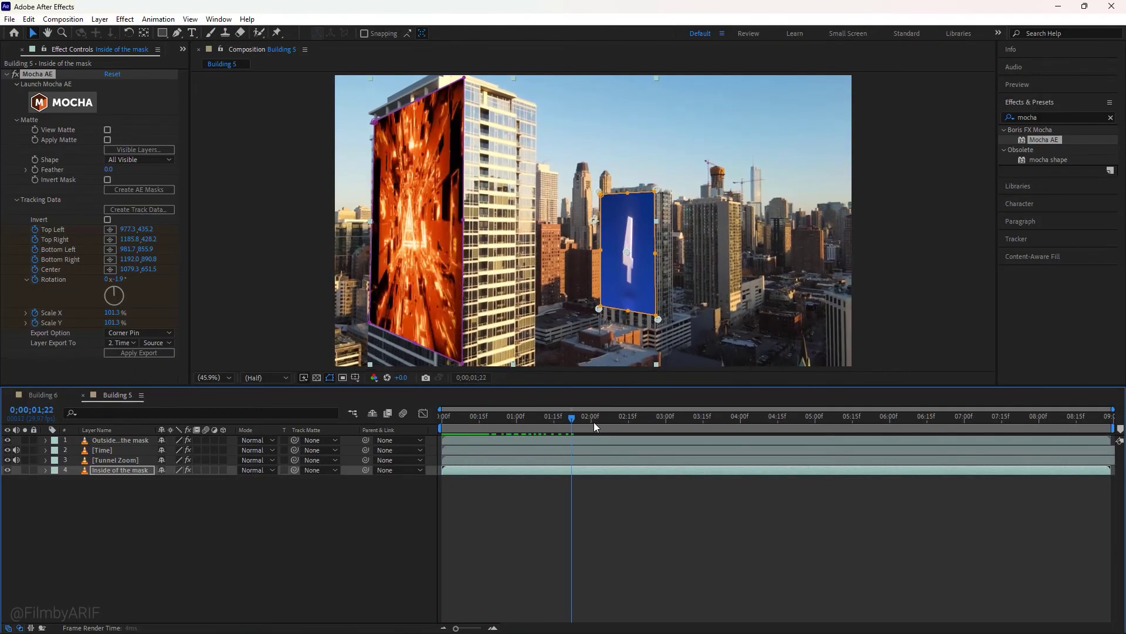
left_click_drag(594, 421, 554, 431)
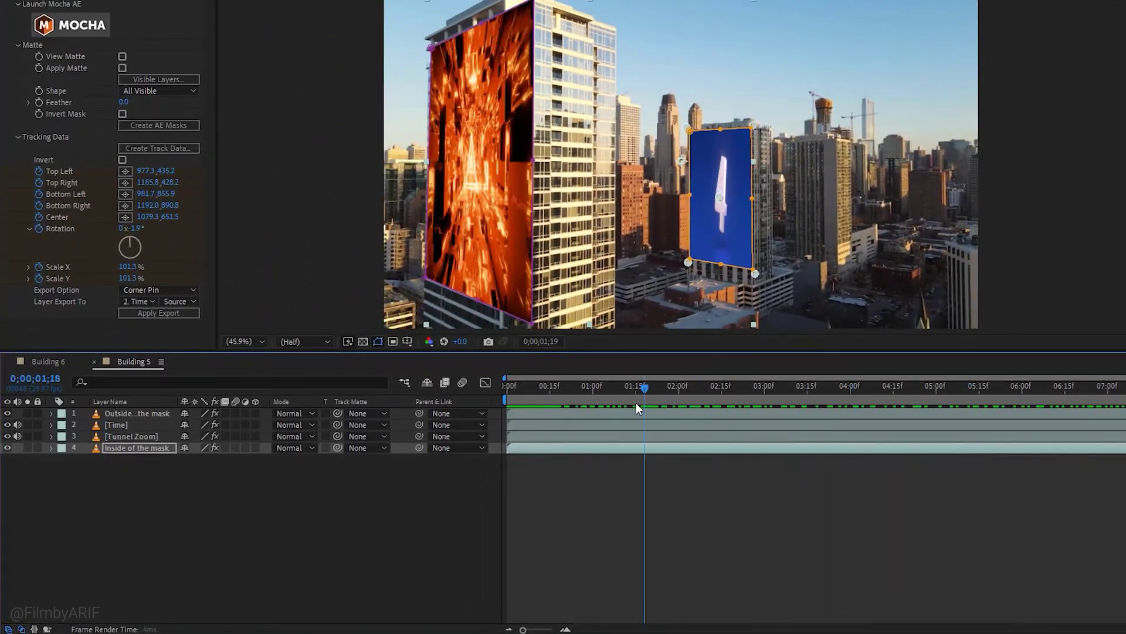
left_click_drag(636, 404, 598, 405)
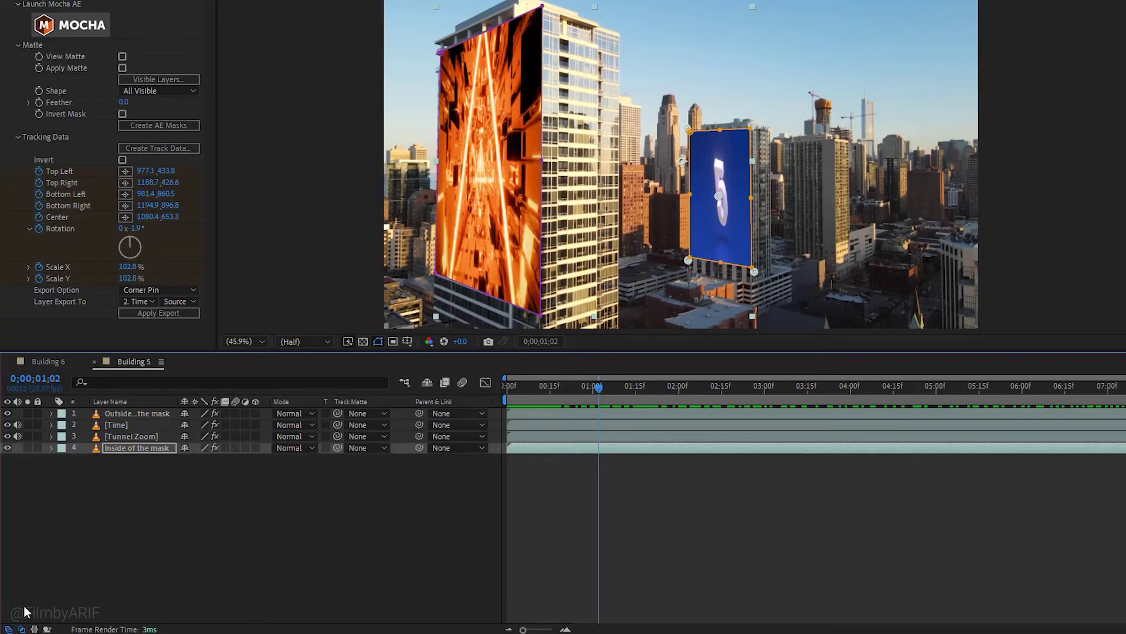
left_click(21, 629)
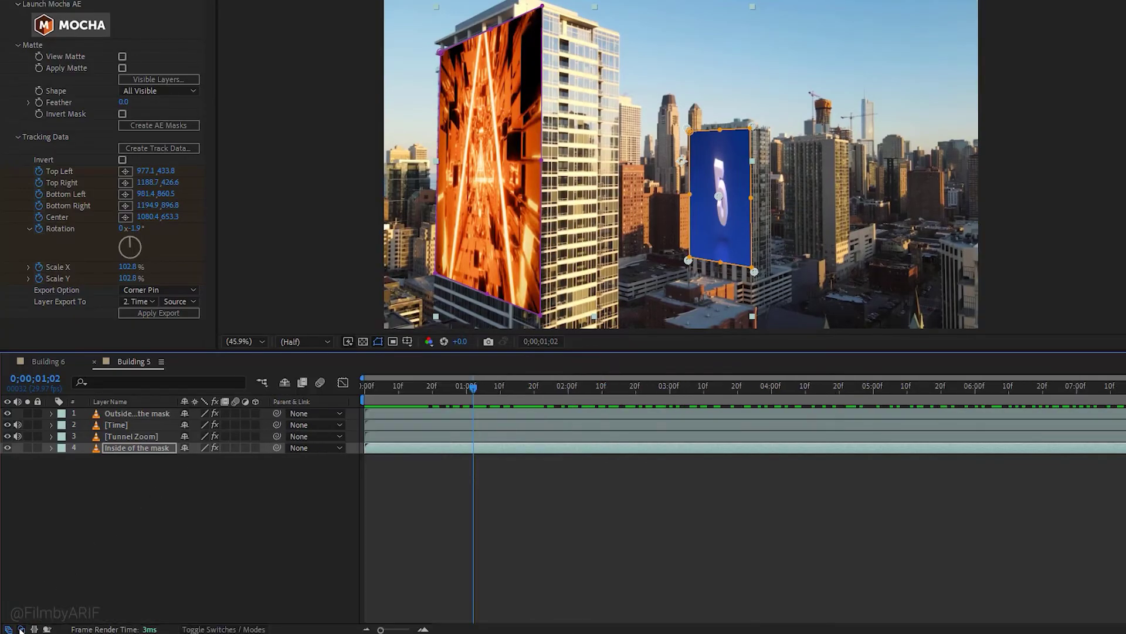
left_click(21, 629)
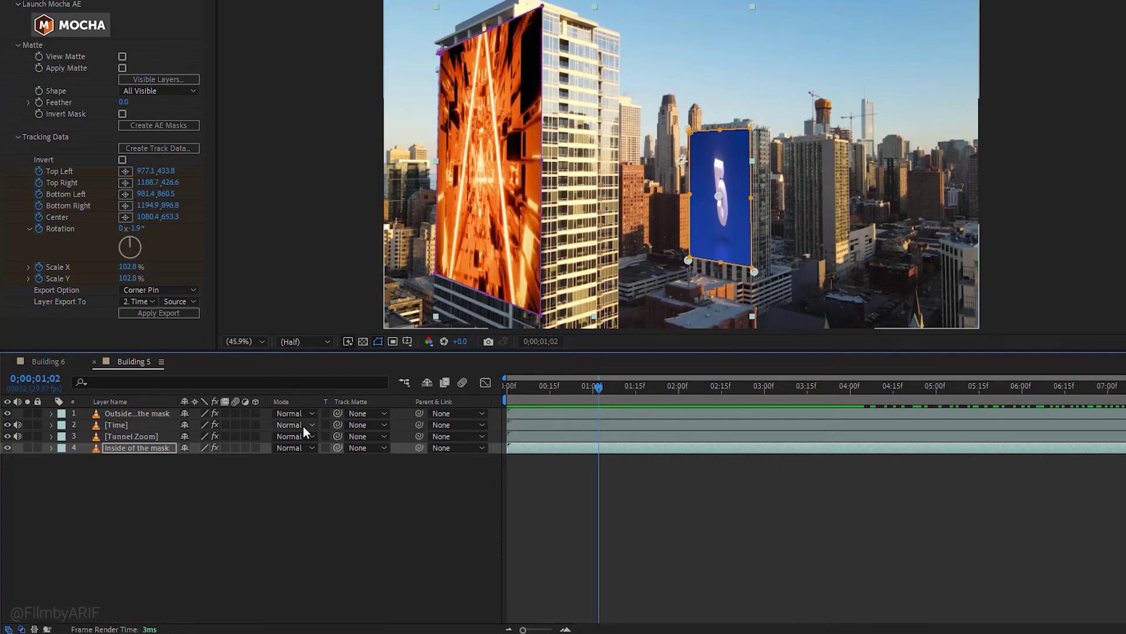
Step: Set Time's blend mode to Pin Light and Tunnel Zoom's to Screen
left_click(311, 425)
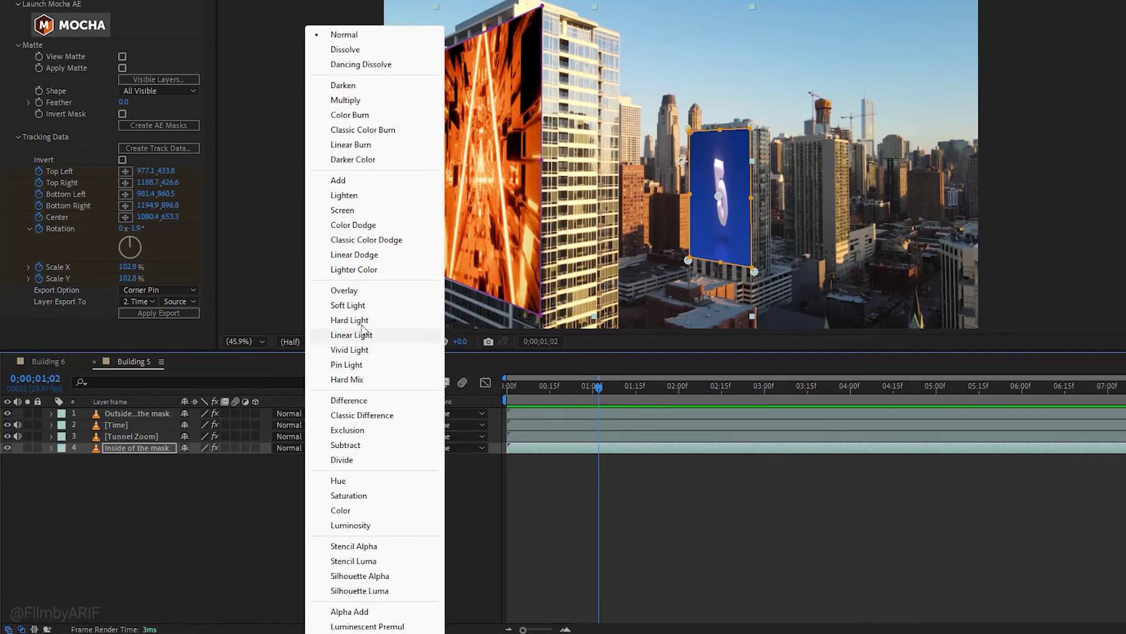
left_click(346, 365)
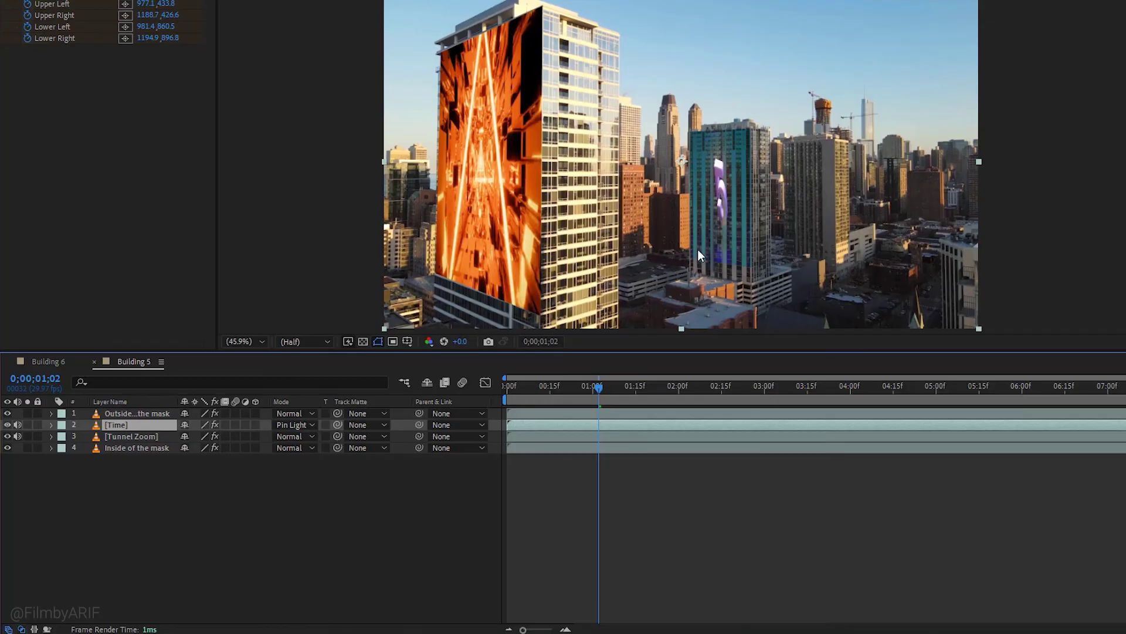
left_click(303, 438)
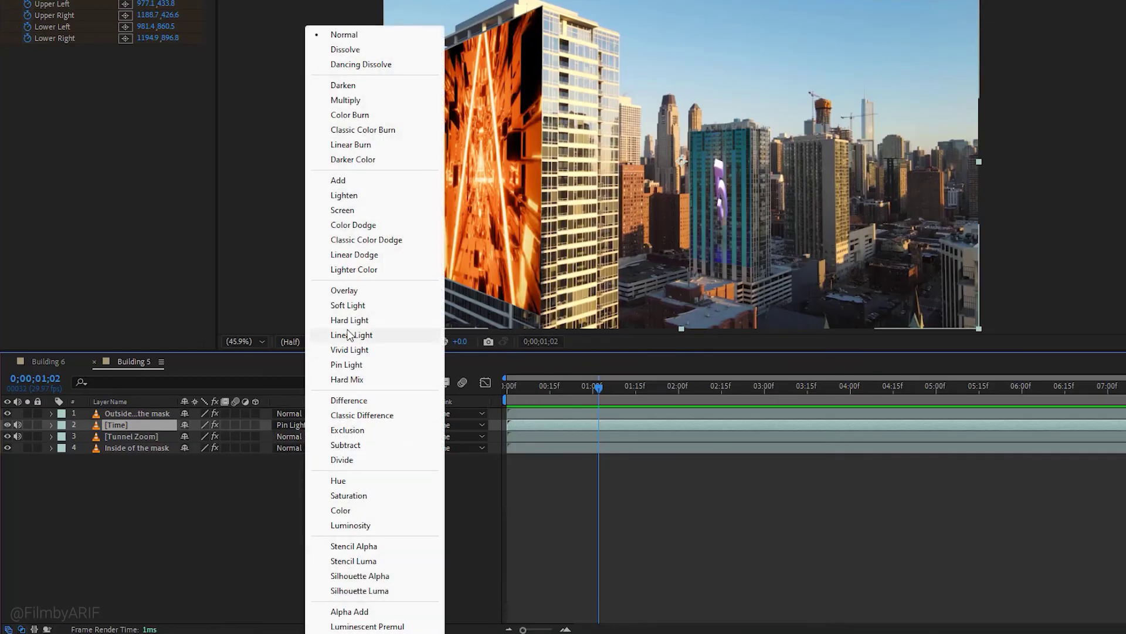
left_click(353, 291)
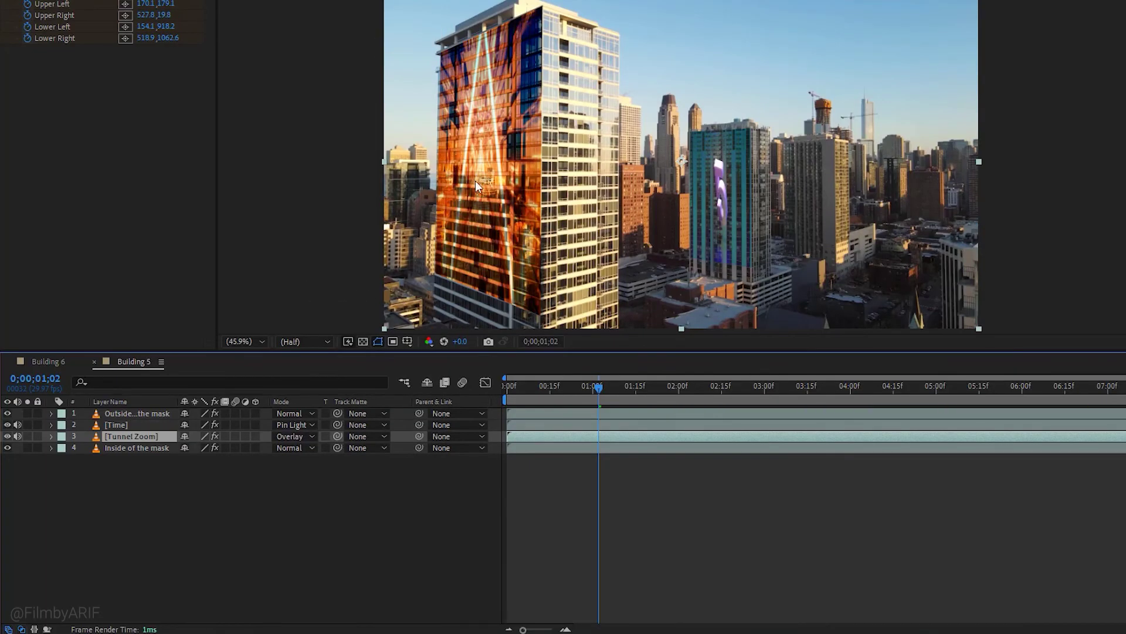
left_click(312, 437)
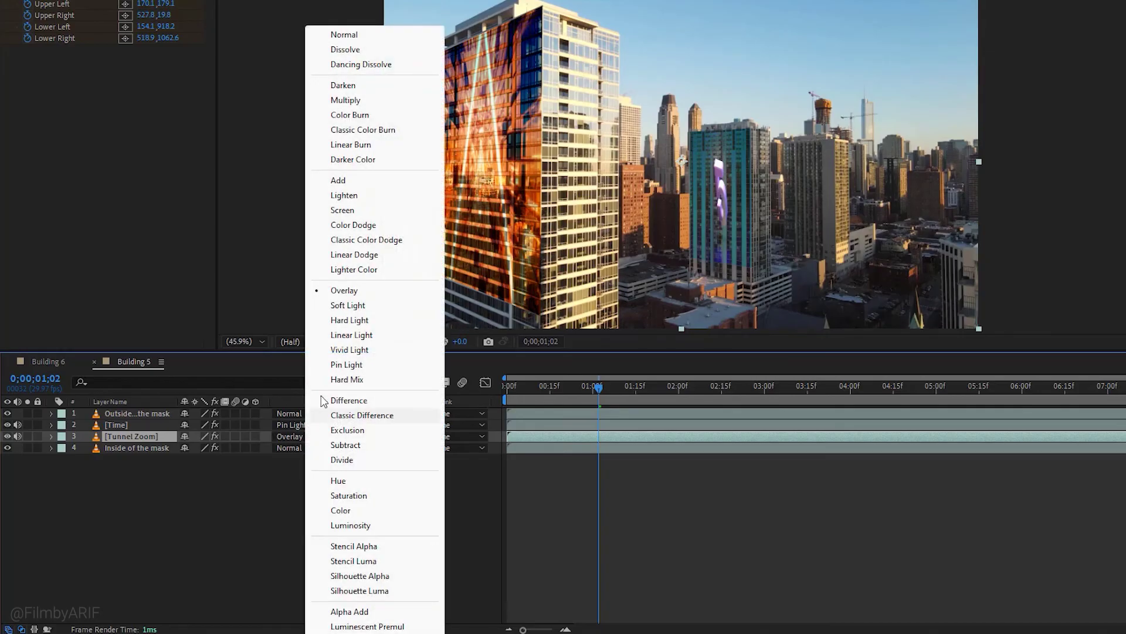
left_click(352, 211)
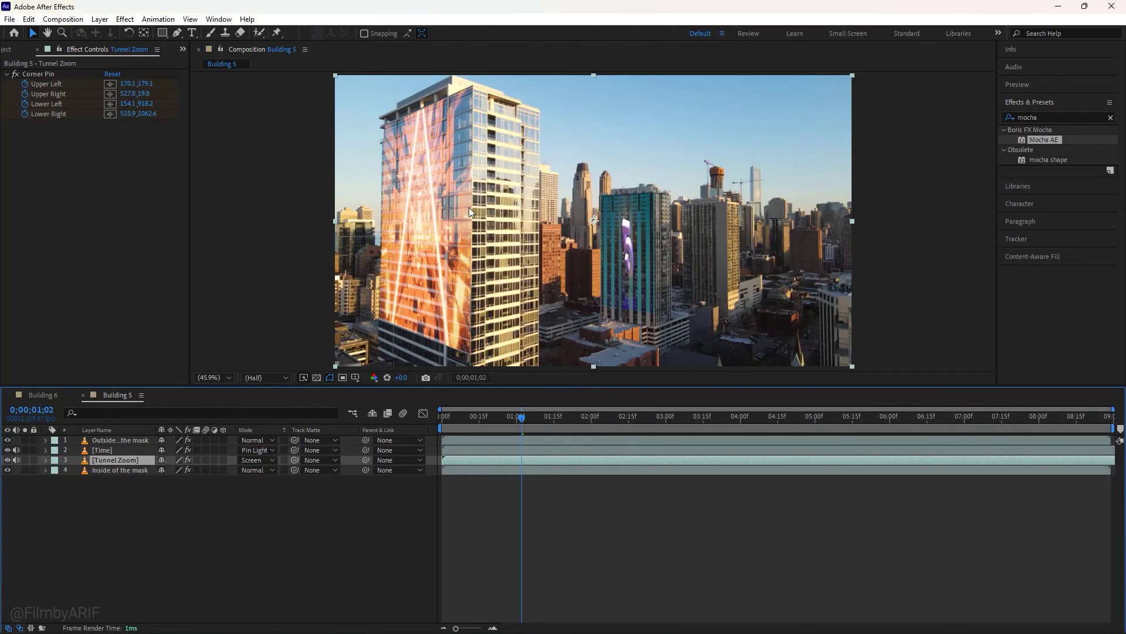
left_click_drag(521, 417, 439, 420)
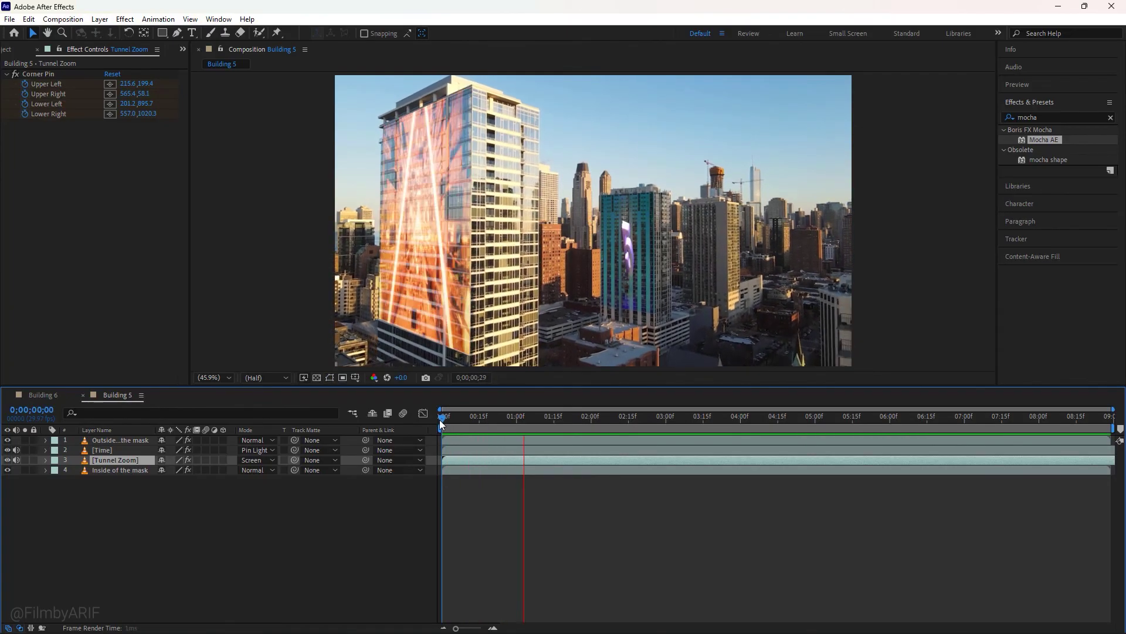